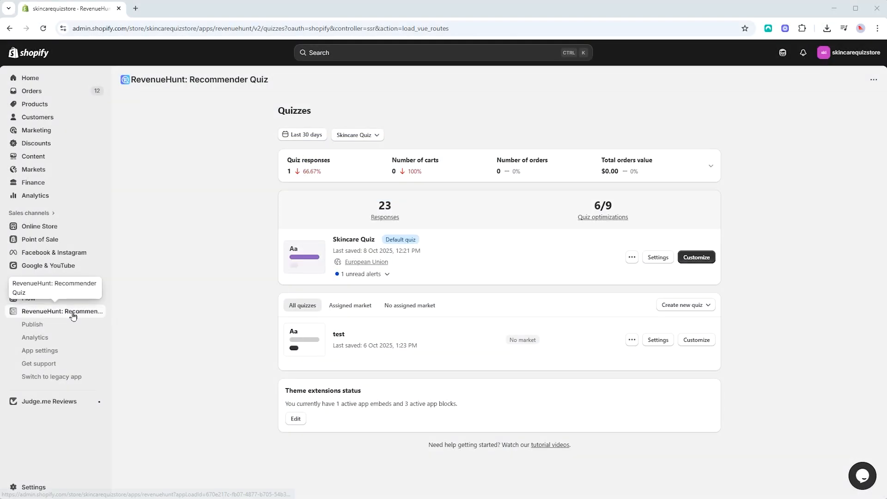
Step: Create a new RevenueHunt quiz from the Skincare Quiz (Basic) template with the Default color scheme
left_click(72, 312)
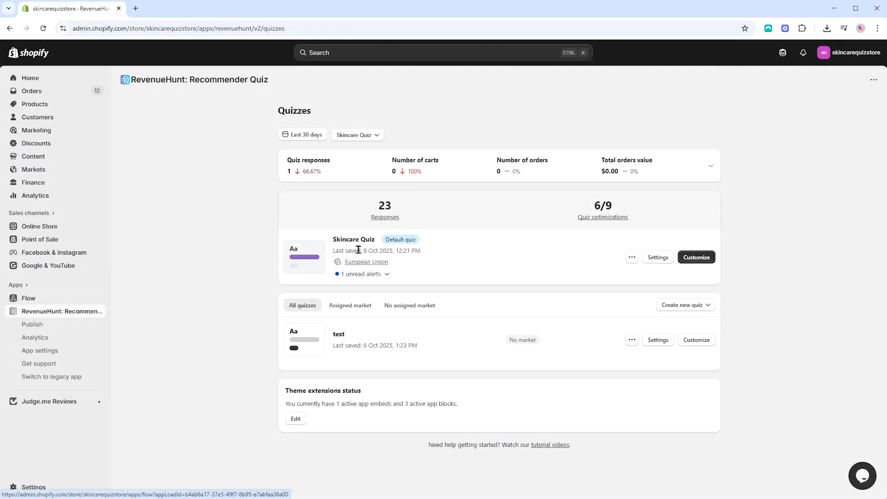
left_click(695, 306)
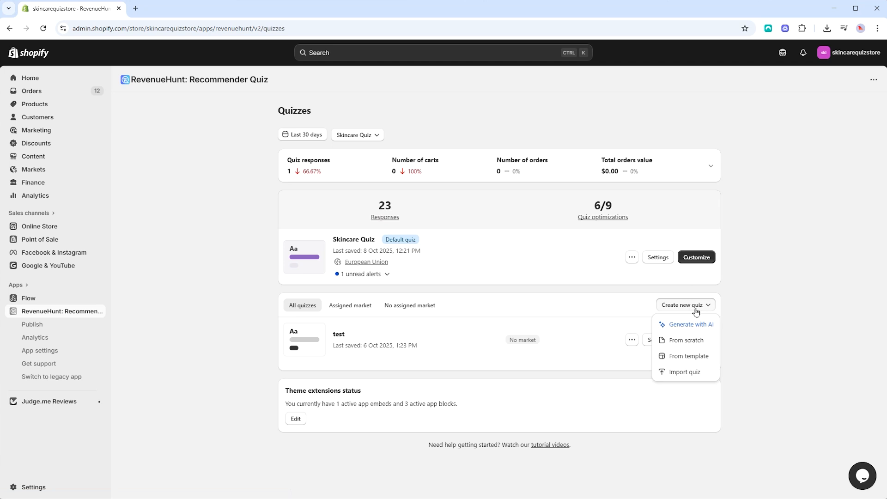
left_click(693, 356)
scroll(422, 297, "down", 3)
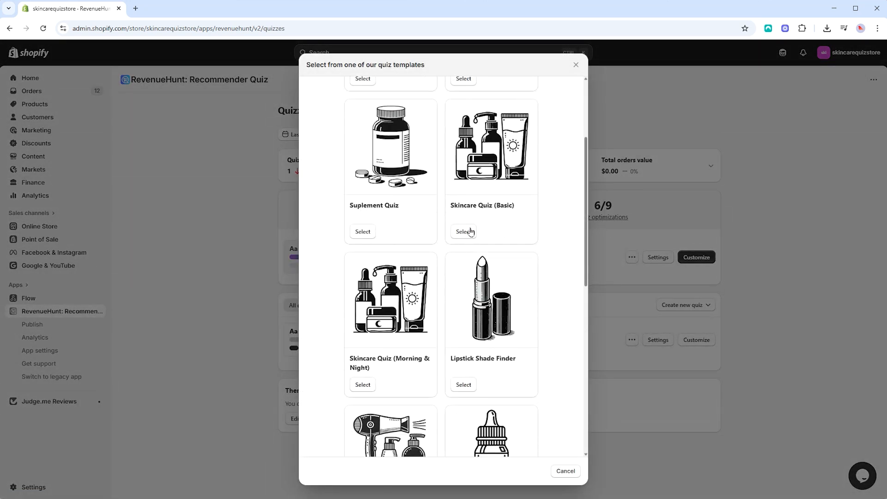
left_click(468, 237)
scroll(470, 240, "up", 5)
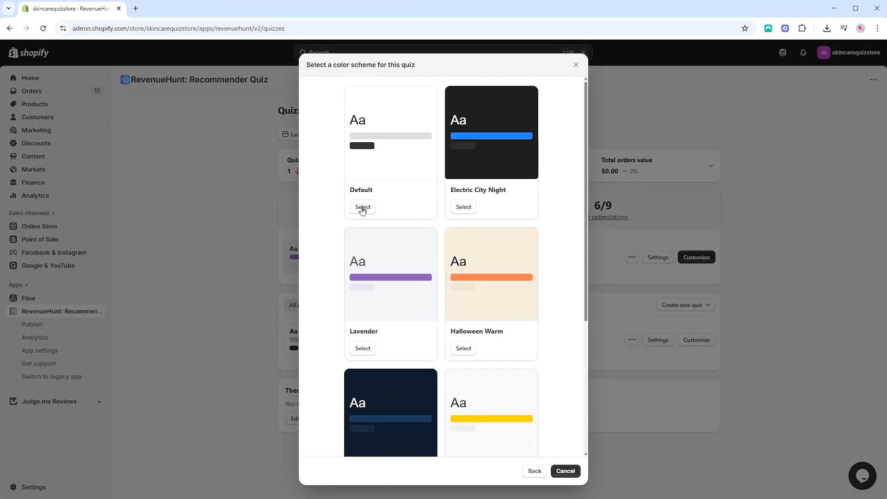
left_click(362, 207)
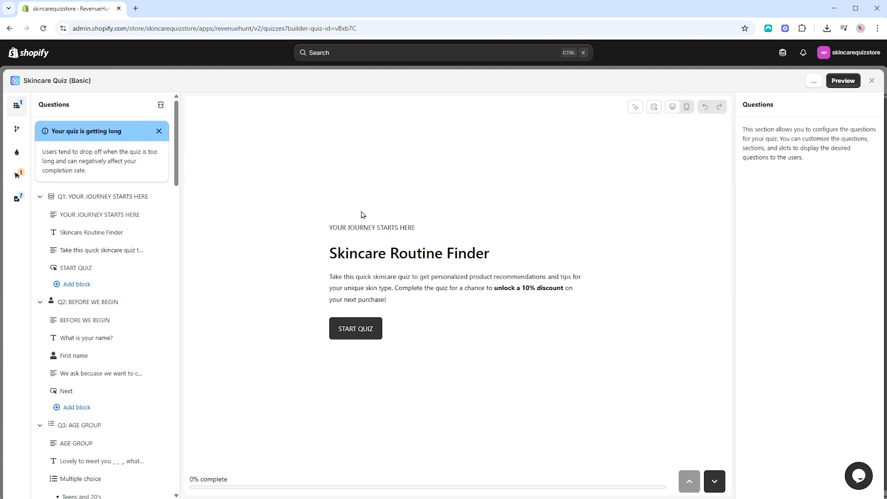
Step: Collapse the blocks of all questions from Q1 to Q11 in the quiz's question list
left_click(40, 196)
left_click(40, 214)
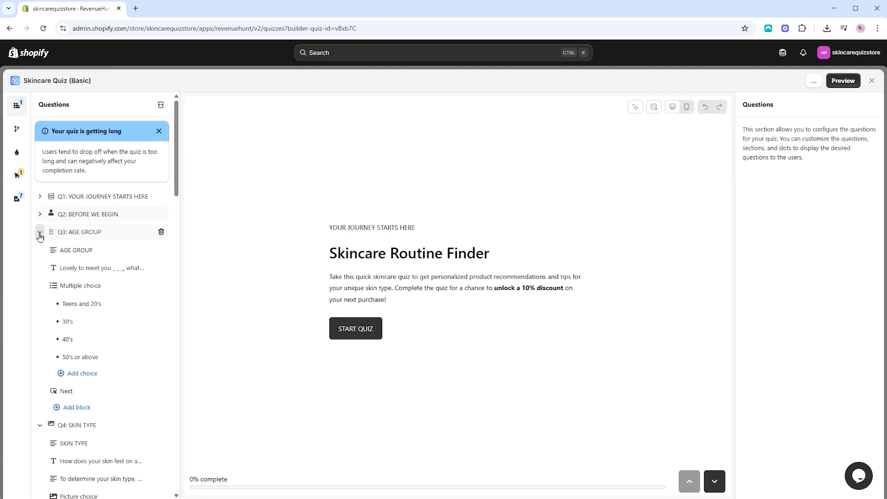
left_click(40, 231)
left_click(40, 250)
left_click(39, 267)
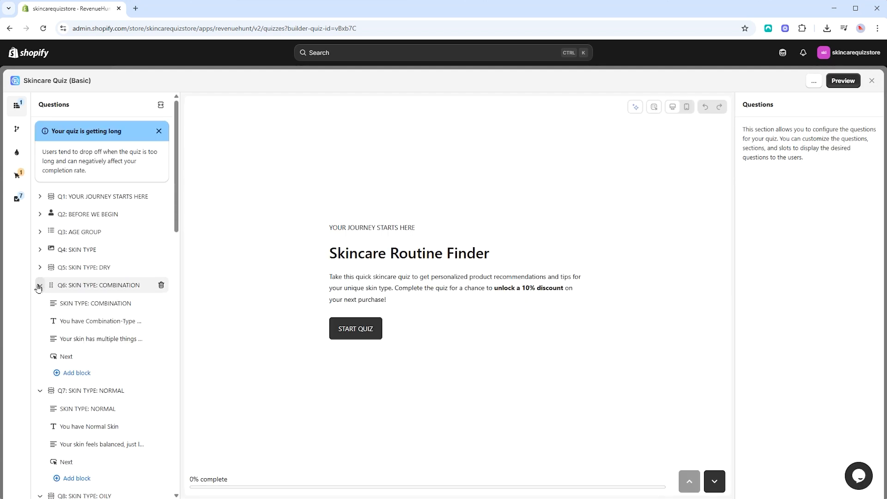
left_click(40, 285)
left_click(40, 303)
left_click(40, 320)
left_click(40, 337)
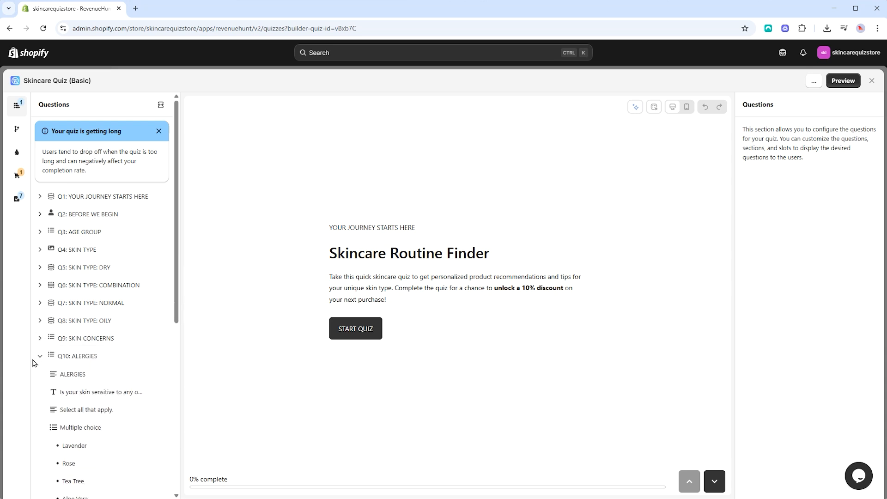
left_click(39, 355)
left_click(40, 373)
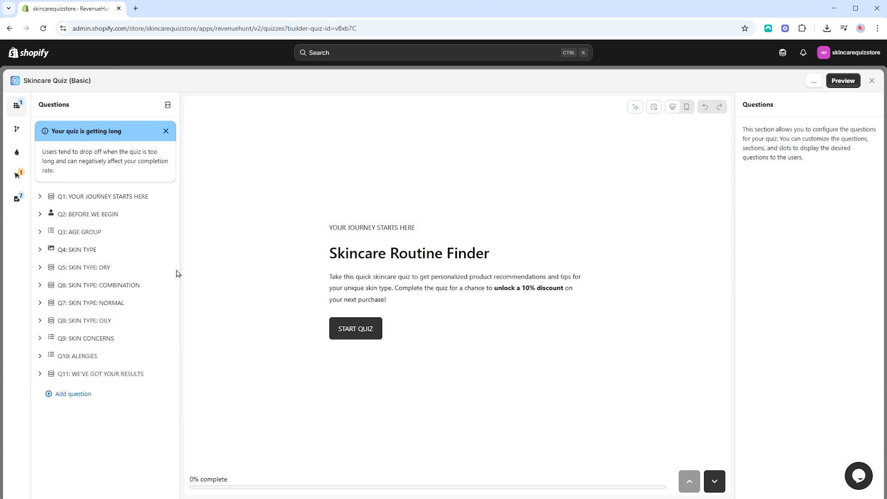
Step: Review the Age Group, Skin Type, Skin Concerns and Alergies questions and their answer choices
left_click(120, 233)
left_click(111, 250)
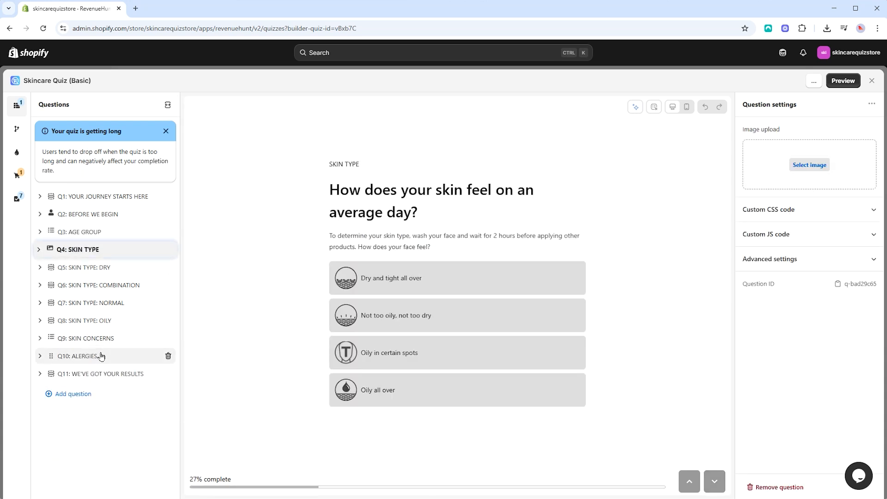
left_click(107, 339)
left_click(107, 356)
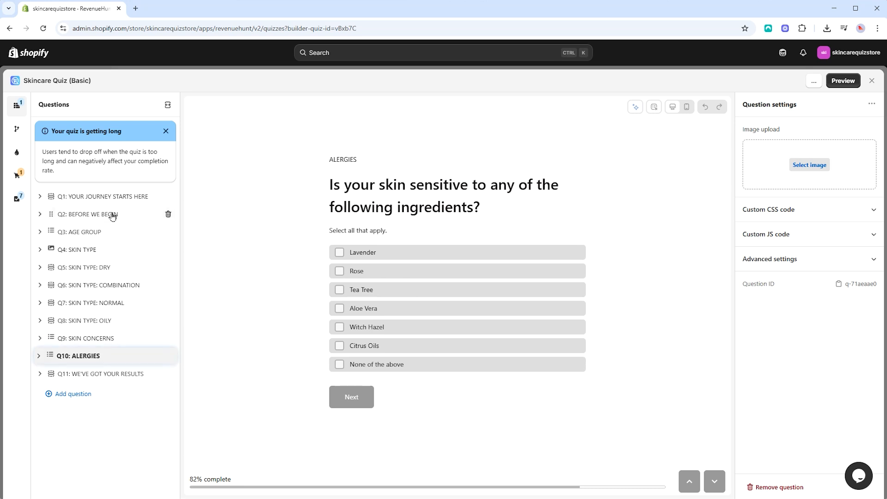
left_click(116, 232)
left_click(116, 250)
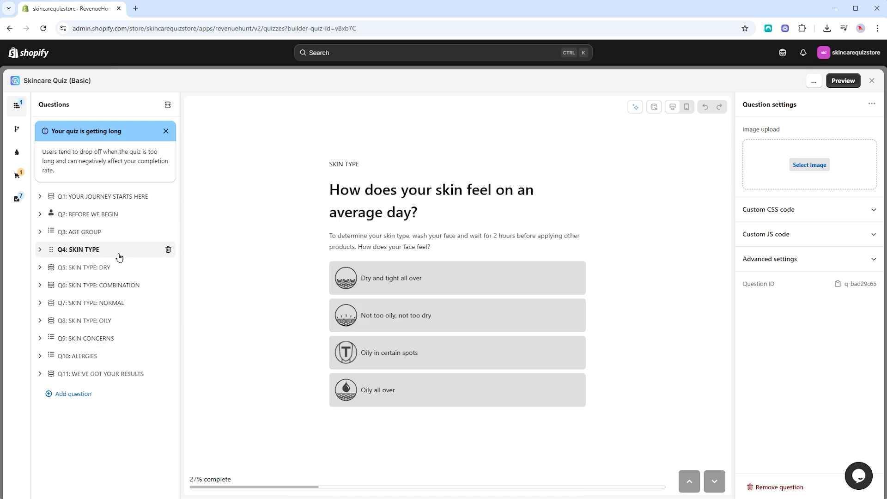
left_click(116, 358)
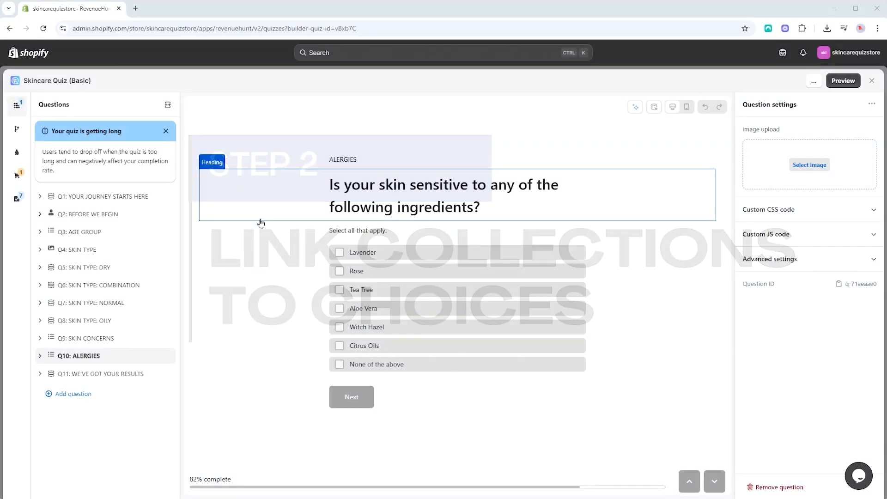
Step: Select the Age Group question and expand the question list sidebar to show the choices of every question
left_click(111, 233)
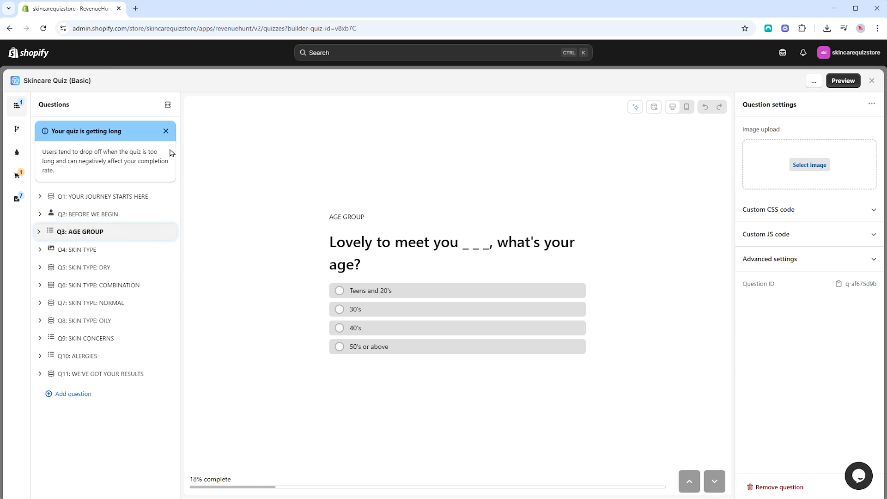
left_click(168, 105)
scroll(356, 265, "down", 6)
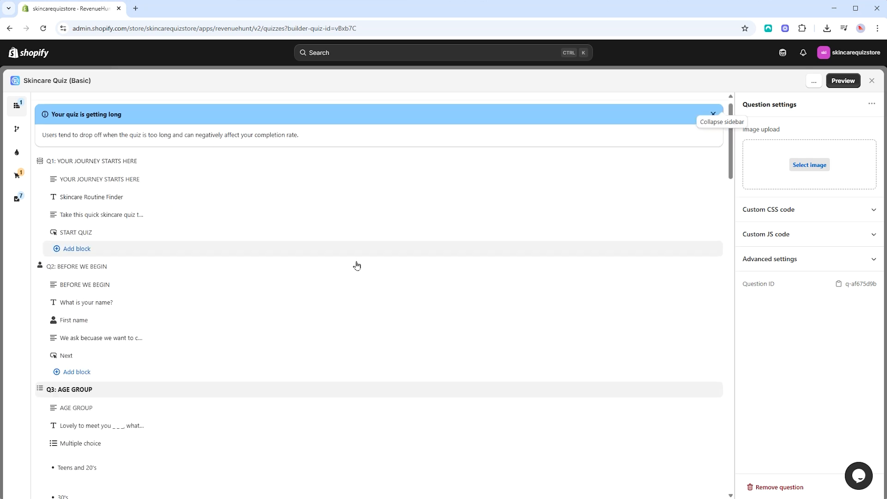
Step: Link the Teens collection as an upvote to the "Teens and 20's" choice of the Age Group question
left_click(294, 207)
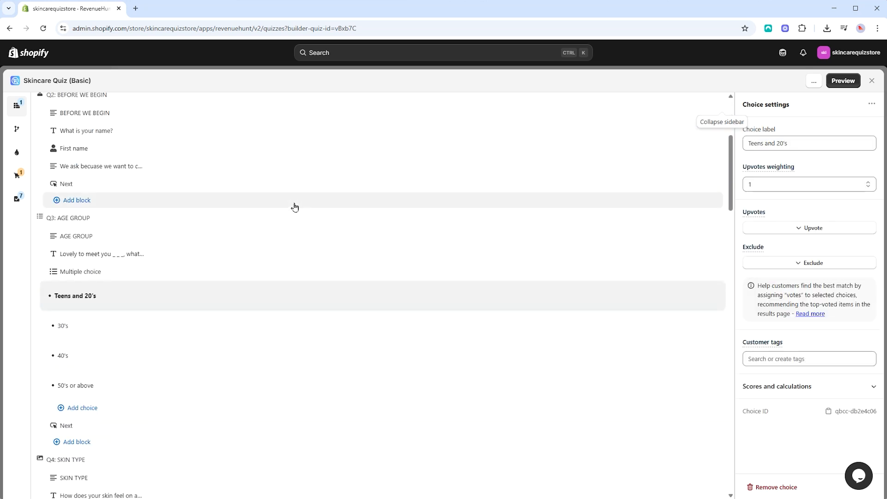
left_click(807, 233)
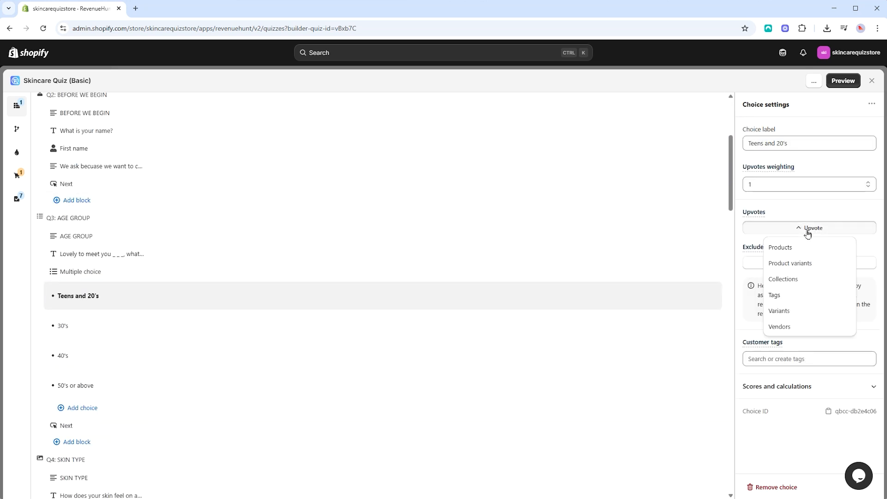
left_click(810, 281)
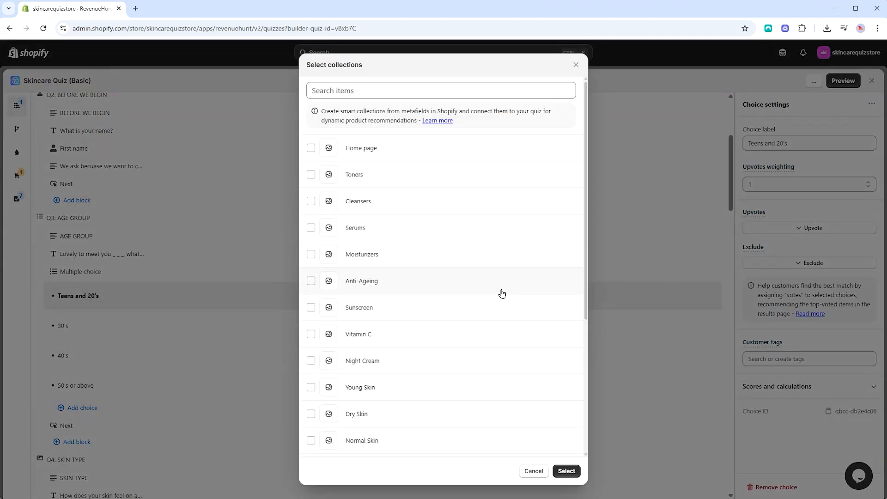
scroll(490, 258, "down", 2)
scroll(479, 229, "down", 2)
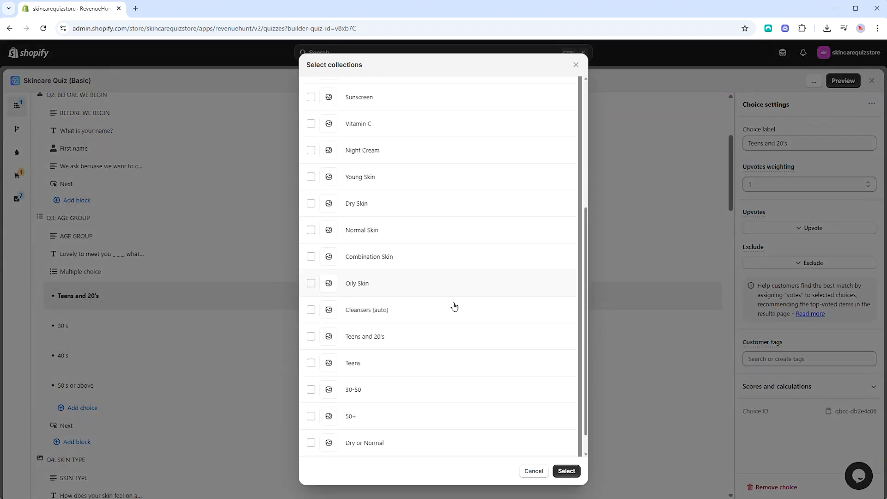
left_click(425, 360)
left_click(566, 471)
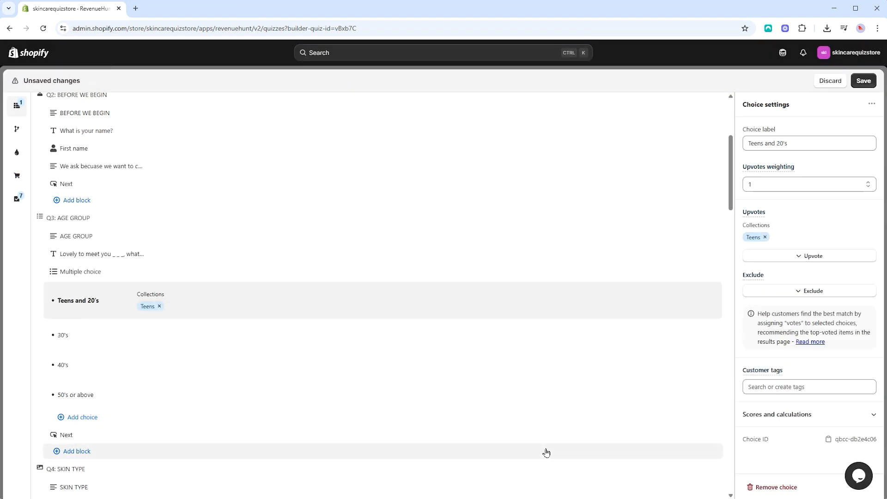
Step: Link the 30-50 collection as an upvote to the "30's" choice of the Age Group question
left_click(298, 336)
left_click(835, 223)
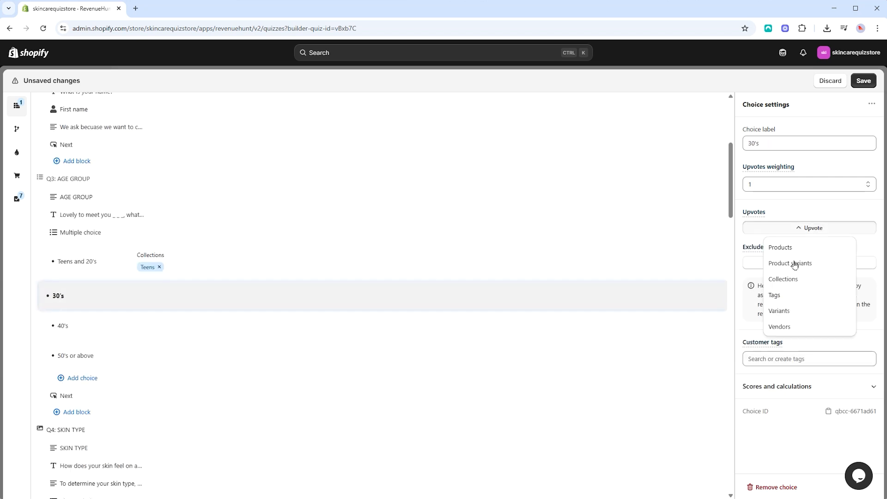
left_click(785, 277)
scroll(428, 238, "down", 7)
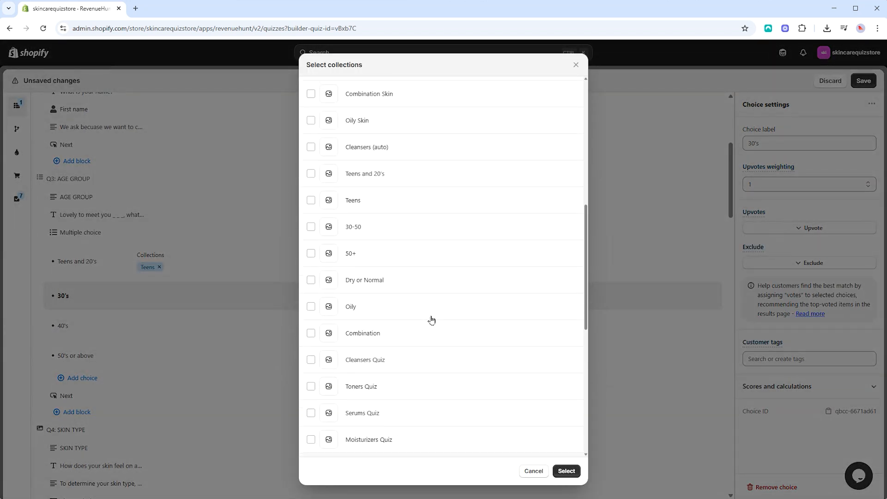
left_click(434, 229)
left_click(566, 471)
Step: Link the 30-50 collection as an upvote to the "40's" choice of the Age Group question
left_click(234, 337)
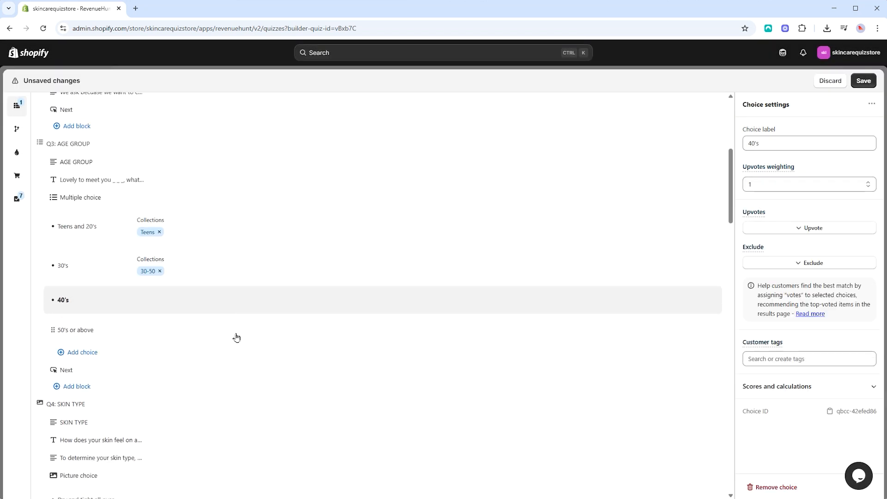
left_click(778, 231)
left_click(788, 279)
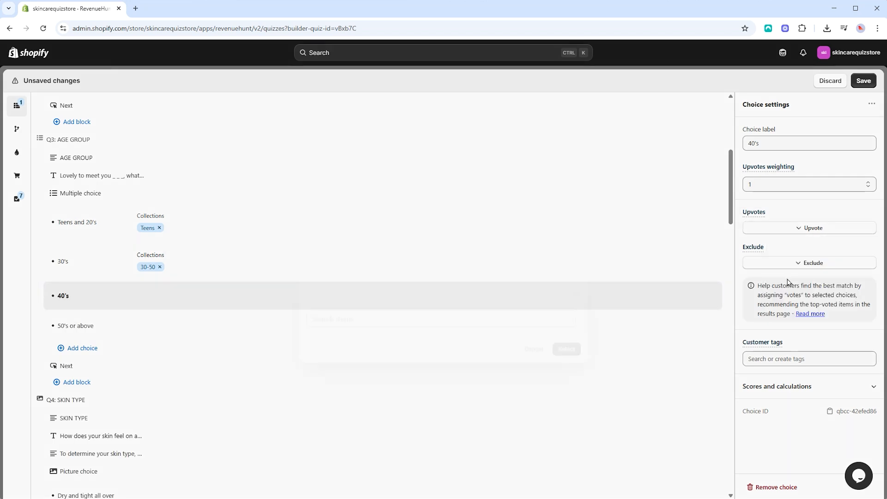
scroll(380, 242, "down", 5)
left_click(378, 389)
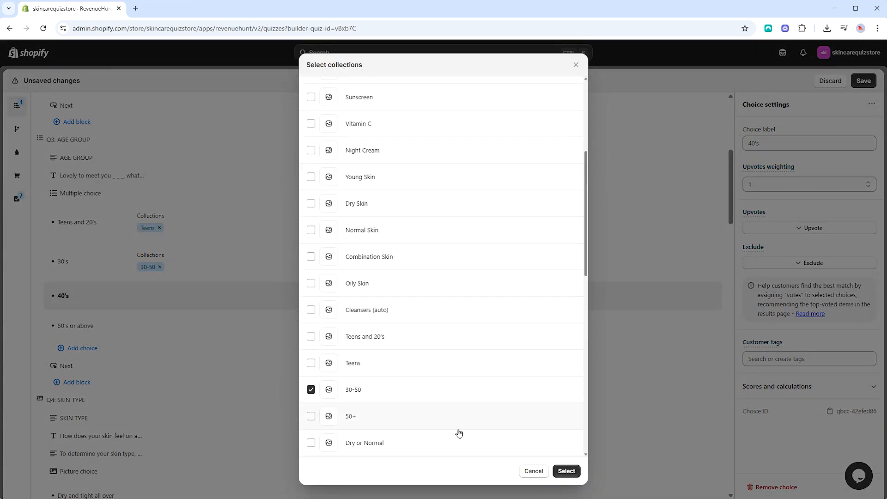
left_click(559, 475)
Step: Link the 50+ collection as an upvote to the "50's or above" choice of the Age Group question
left_click(210, 339)
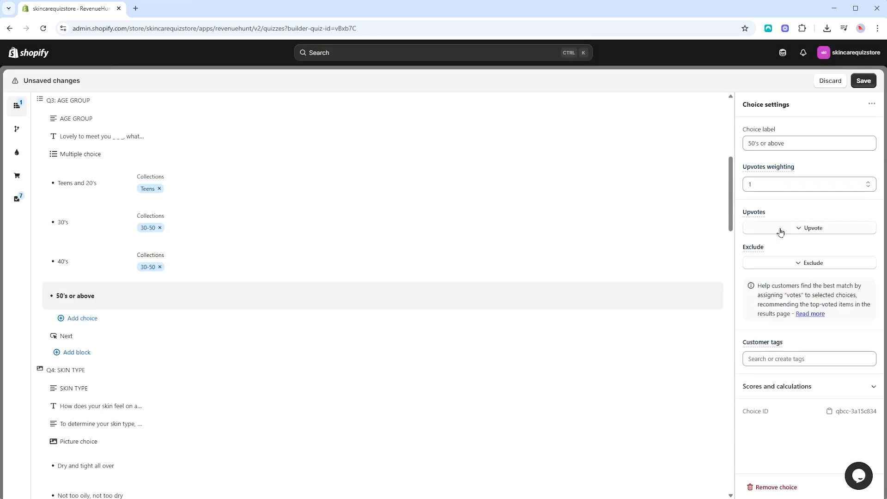
left_click(783, 229)
left_click(785, 279)
scroll(388, 252, "down", 5)
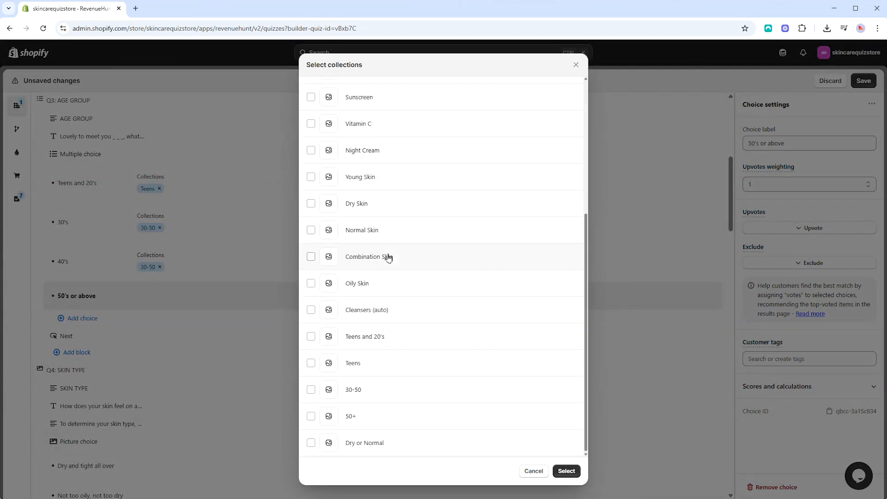
left_click(415, 415)
left_click(566, 470)
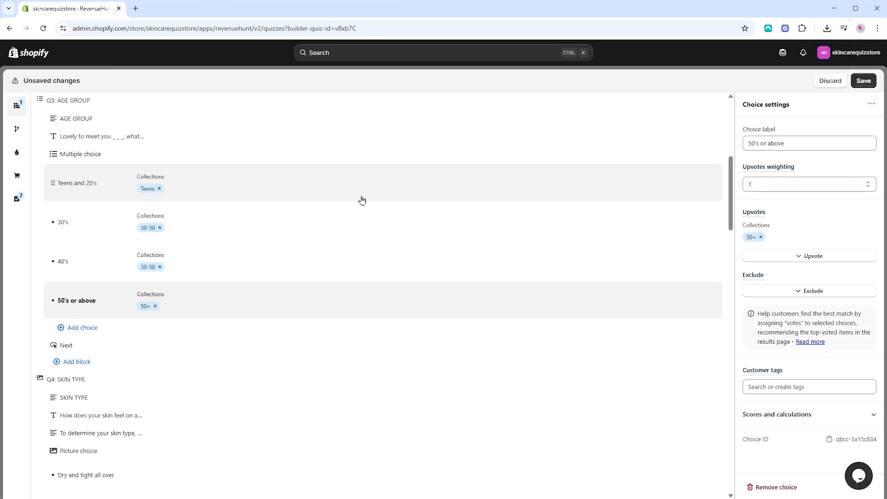
Step: Link the Dry Skin collection as an upvote to the "Dry and tight all over" choice of the Skin Type question
scroll(362, 200, "down", 6)
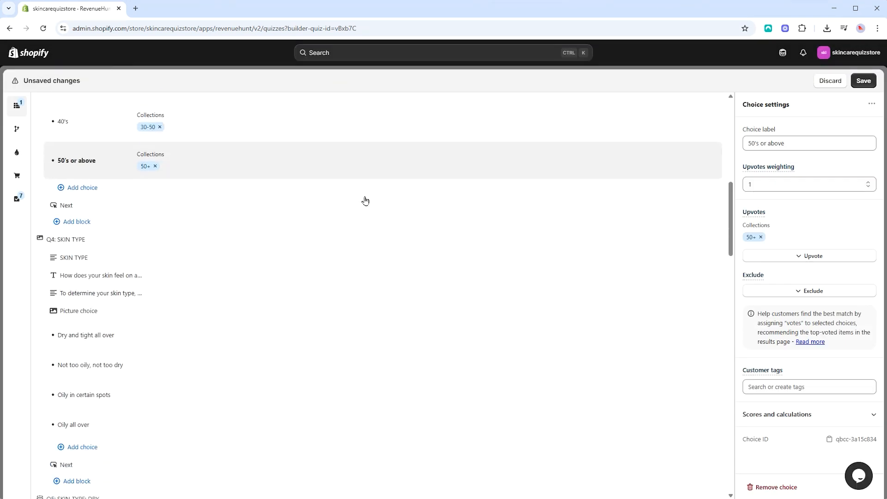
left_click(245, 204)
scroll(792, 369, "down", 3)
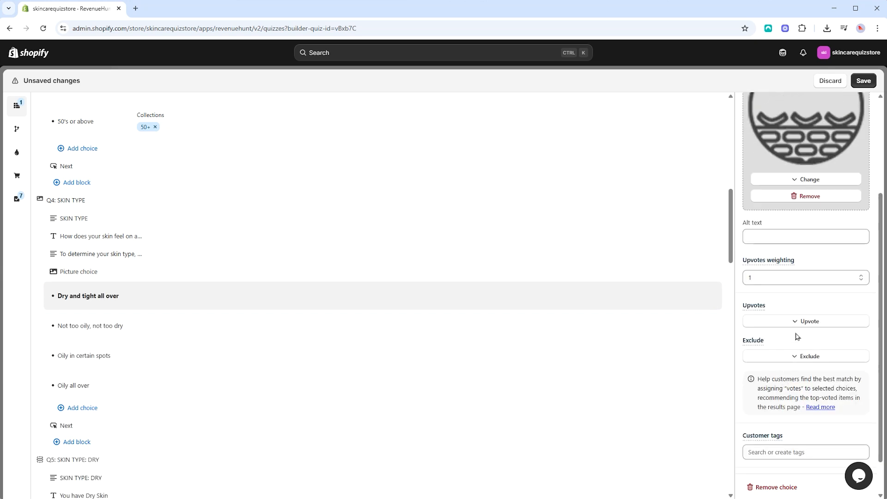
left_click(798, 323)
left_click(791, 370)
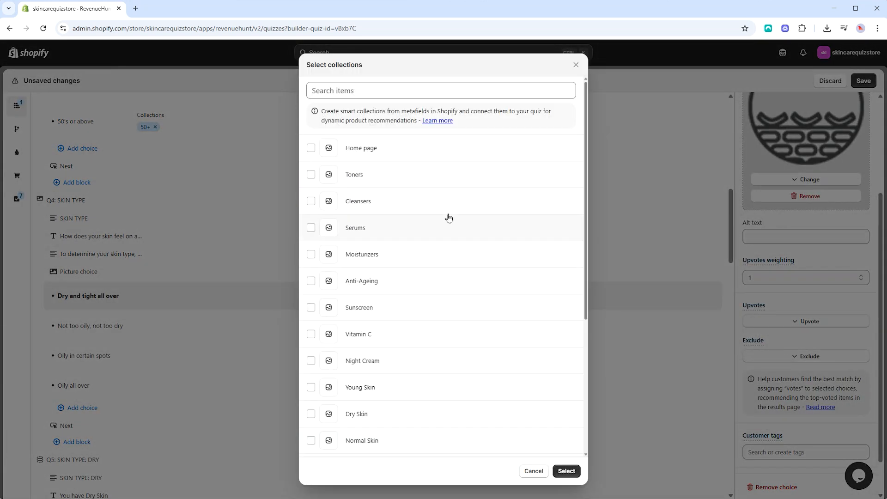
scroll(450, 215, "down", 2)
left_click(406, 319)
left_click(567, 471)
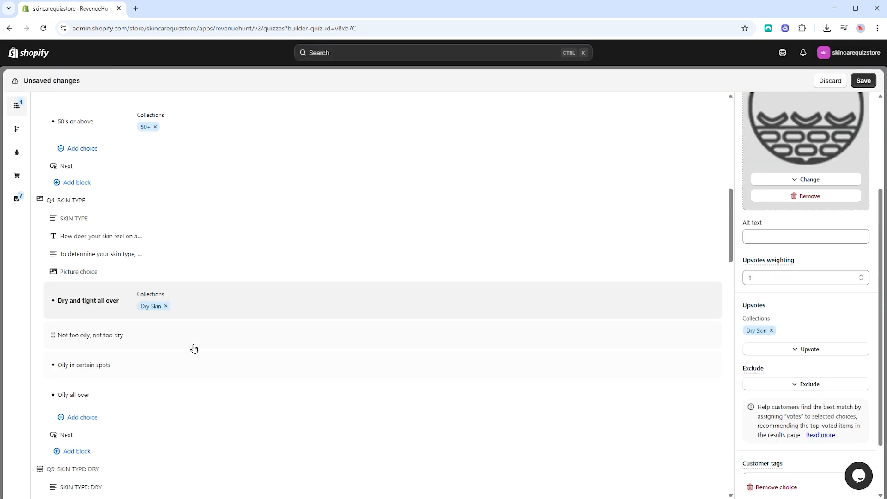
Step: Link the Normal Skin collection as an upvote to the "Not too oily, not too dry" choice of the Skin Type question
left_click(197, 342)
left_click(797, 321)
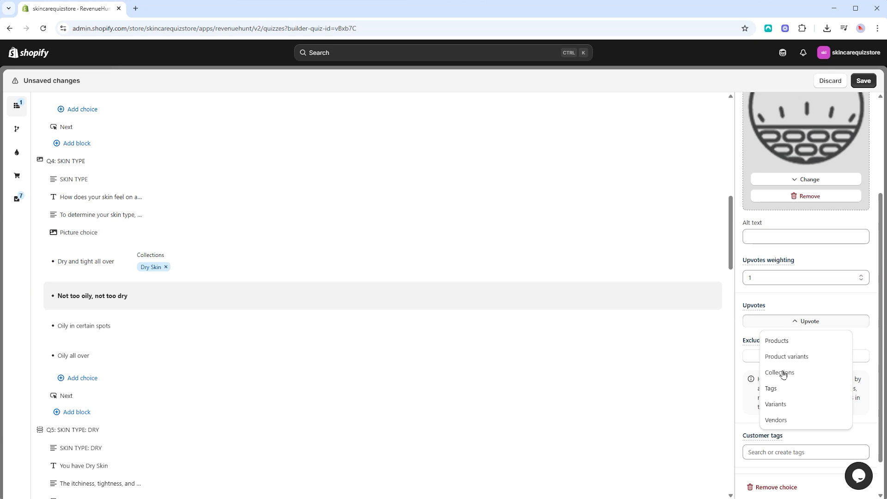
left_click(784, 373)
scroll(443, 258, "down", 3)
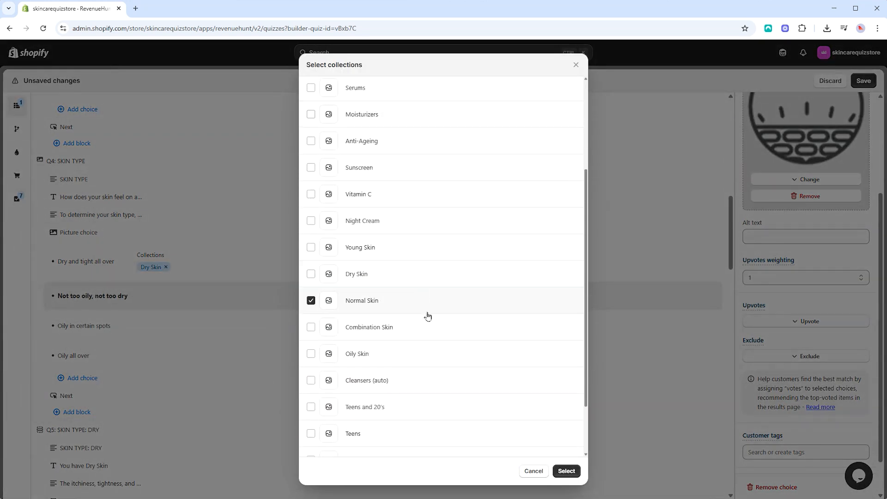
left_click(565, 471)
Step: Link the Combination Skin collection as an upvote to the "Oily in certain spots" choice of the Skin Type question
left_click(230, 334)
left_click(805, 321)
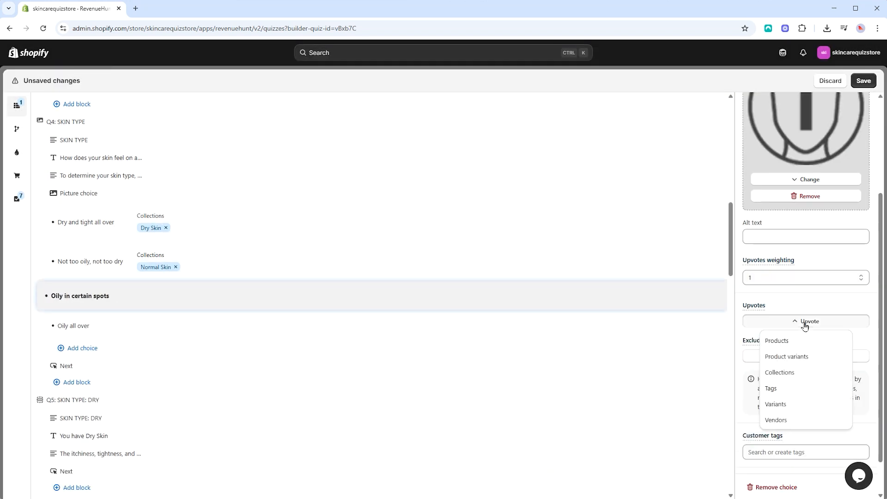
left_click(781, 372)
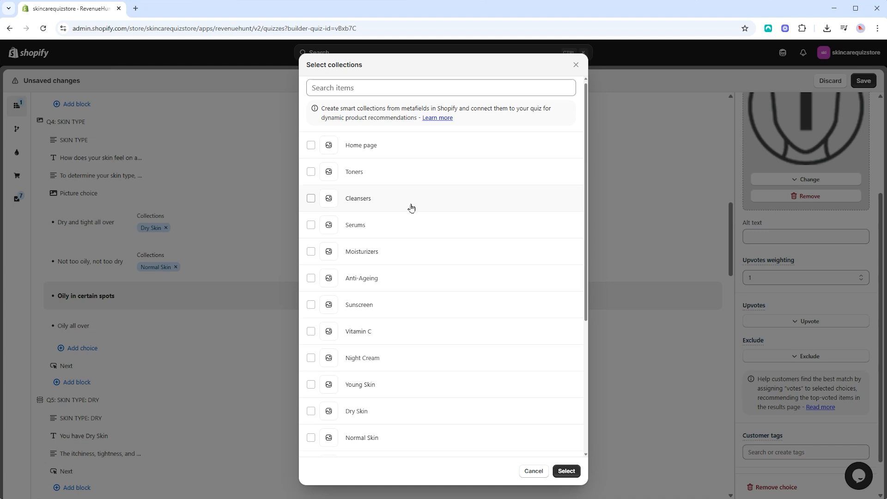
scroll(411, 208, "down", 5)
left_click(406, 259)
left_click(566, 470)
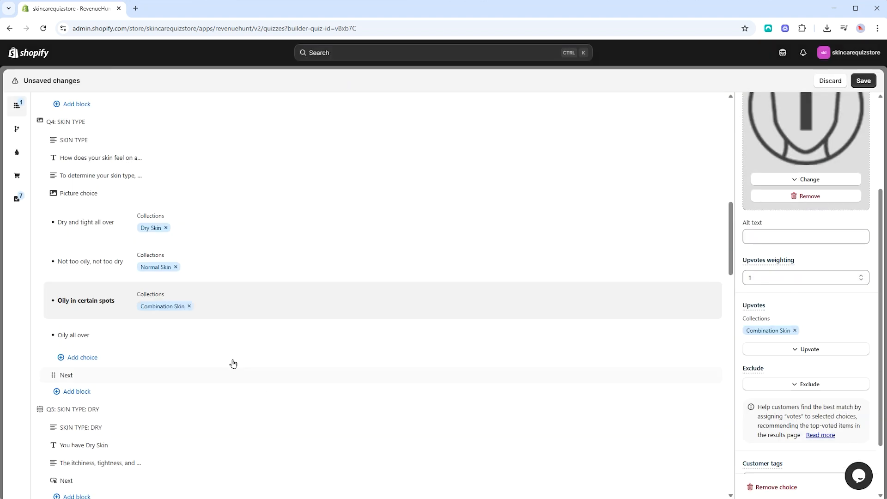
Step: Link the Oily Skin collection as an upvote to the "Oily all over" choice of the Skin Type question
left_click(230, 338)
left_click(803, 322)
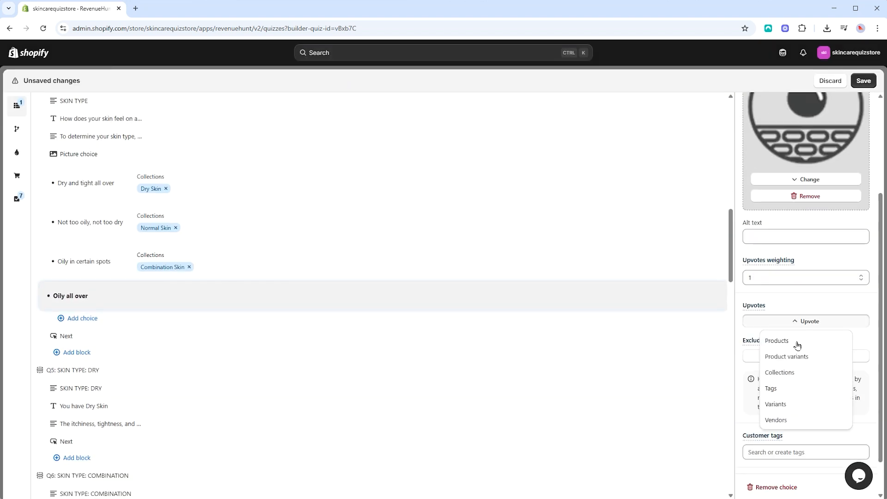
left_click(787, 377)
scroll(412, 190, "down", 5)
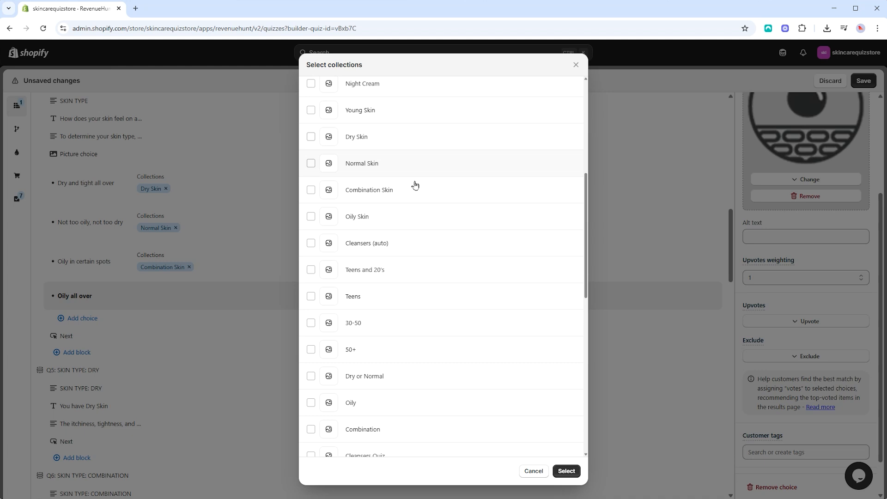
left_click(400, 206)
left_click(566, 471)
Step: Exclude the Aloe Soothing Toner product for the "Aloe Vera" choice of the allergies question and save the quiz
scroll(338, 191, "up", 2)
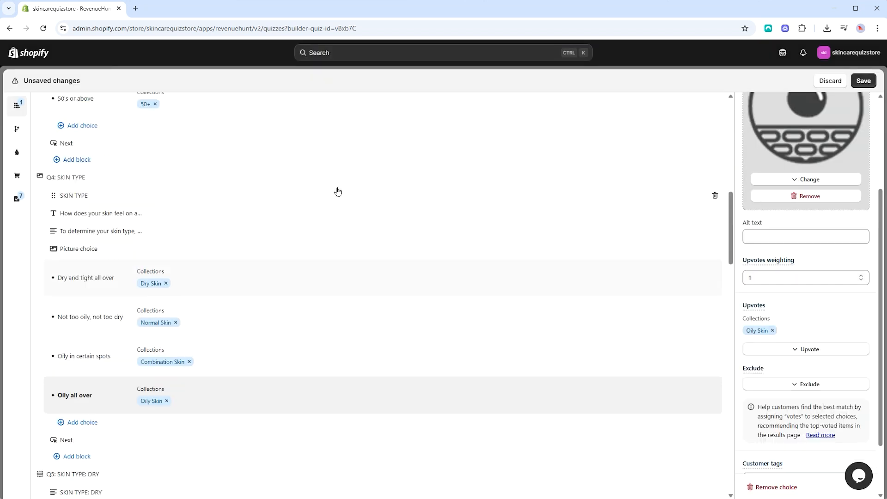
scroll(338, 191, "up", 4)
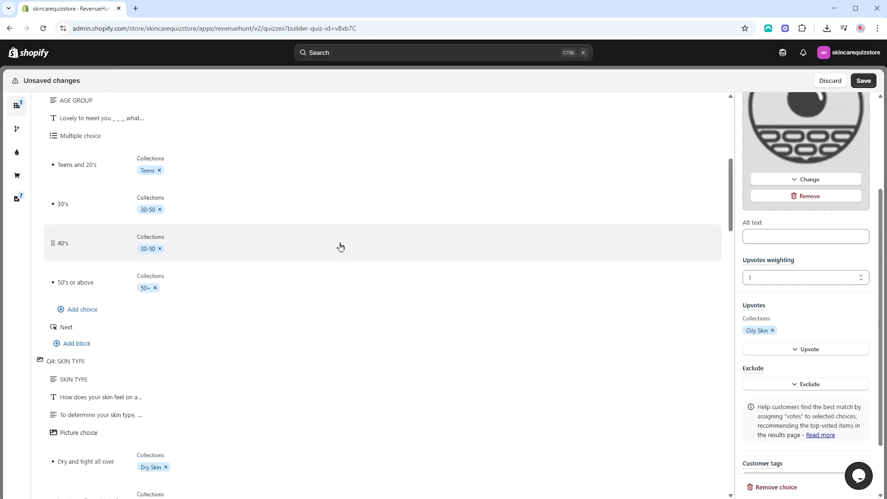
scroll(340, 246, "down", 5)
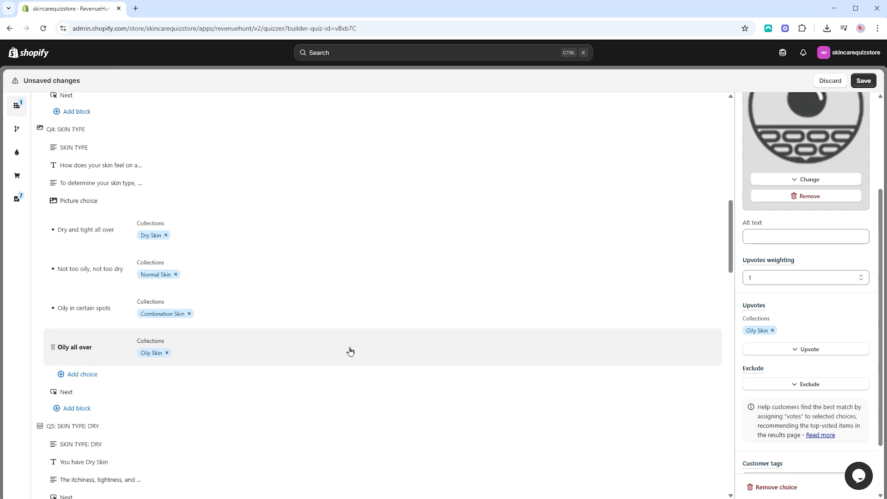
scroll(350, 351, "down", 20)
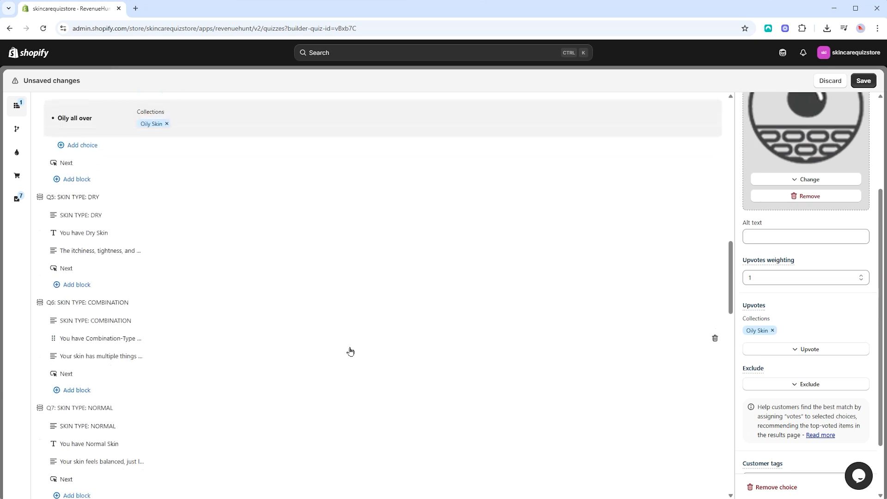
scroll(350, 351, "down", 4)
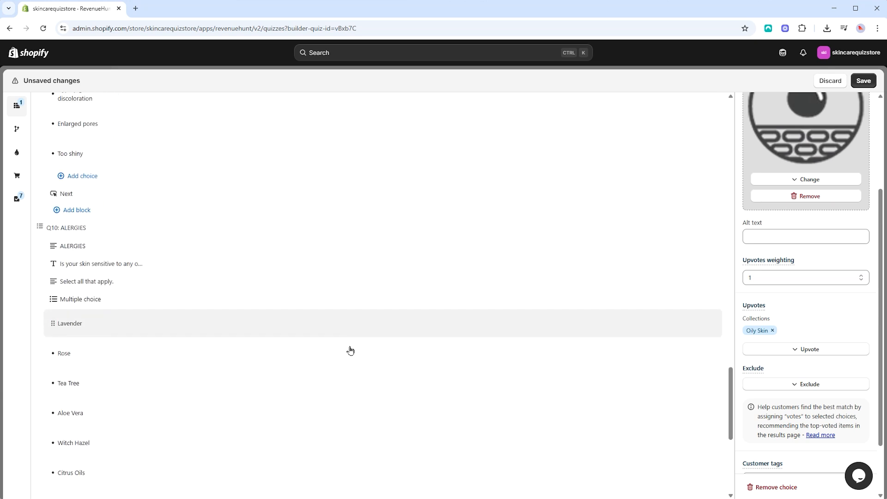
left_click(178, 160)
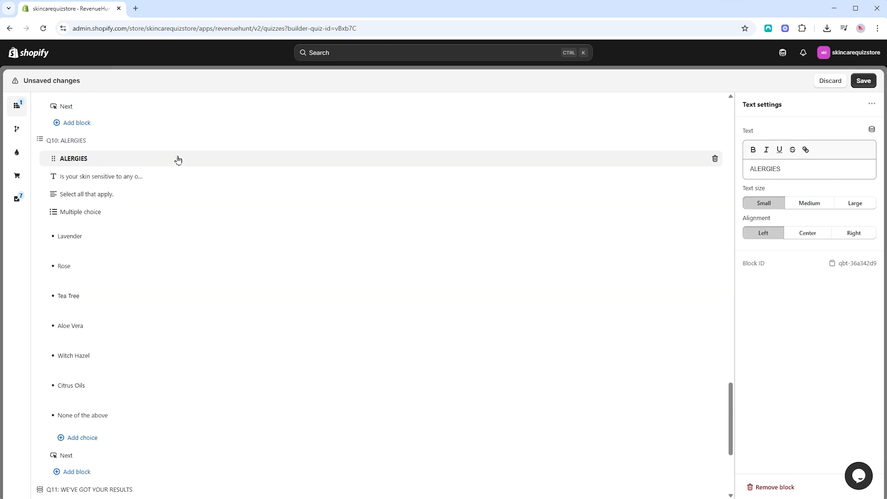
left_click(137, 327)
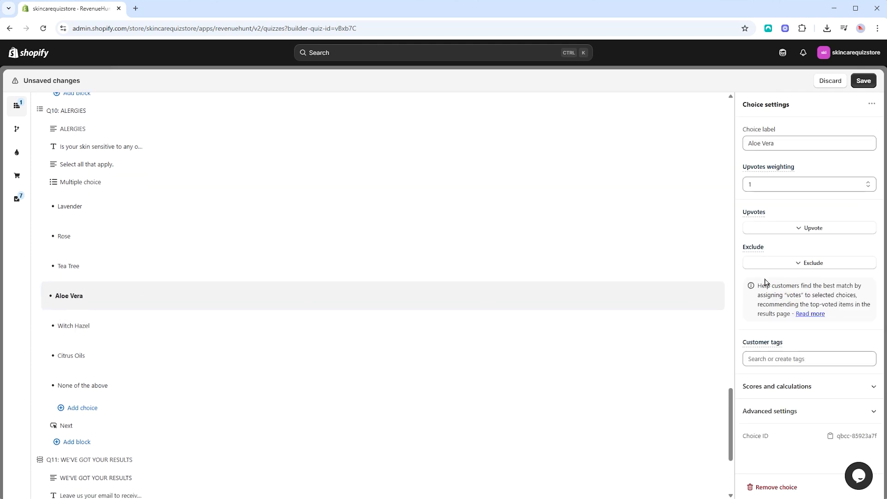
left_click(802, 263)
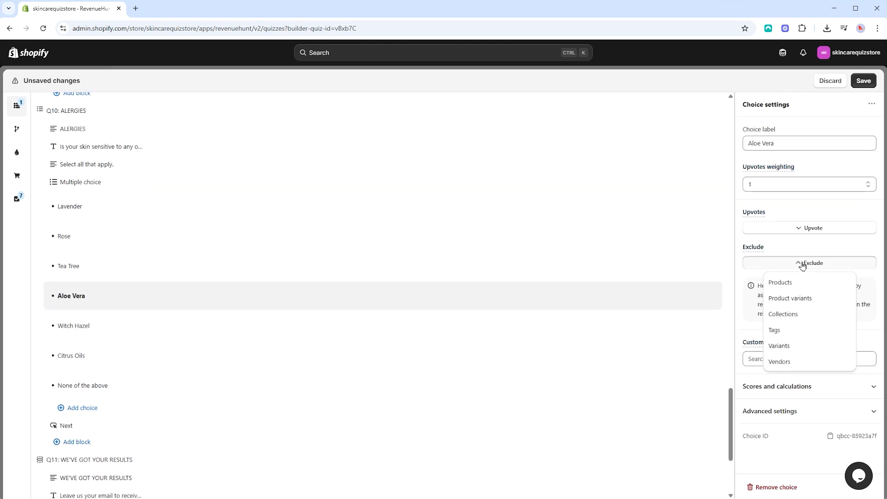
left_click(785, 281)
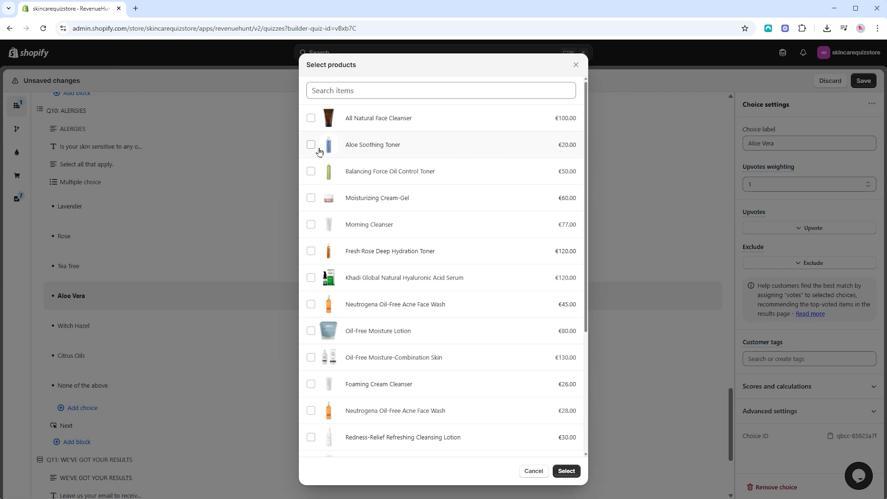
left_click(565, 470)
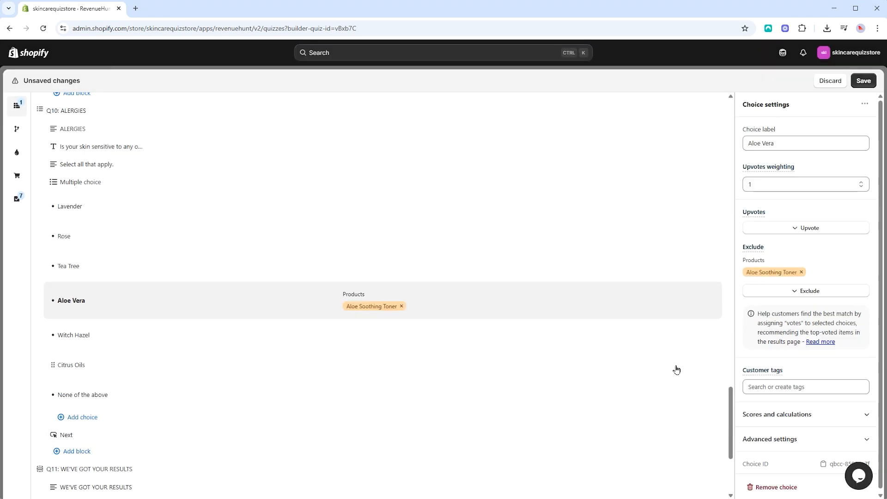
left_click(862, 82)
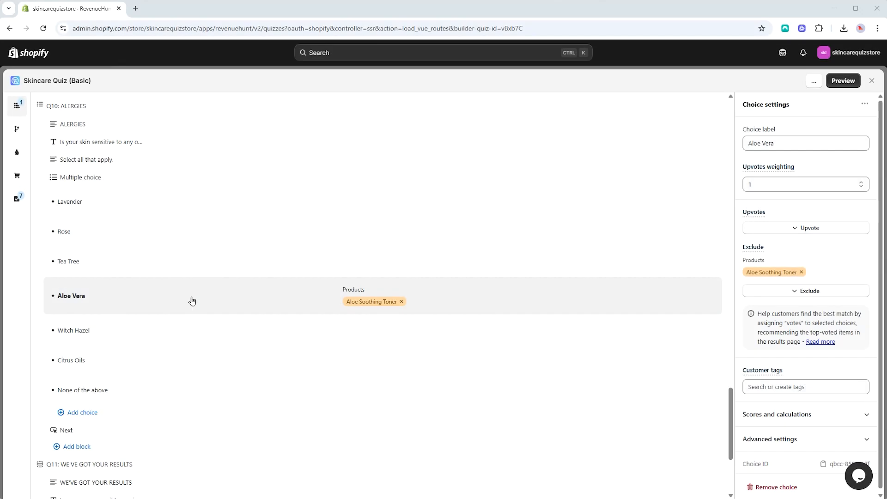
Step: Add a Products block to the Quiz Results section of the results page, with recommendations based on the customer's responses
left_click(19, 174)
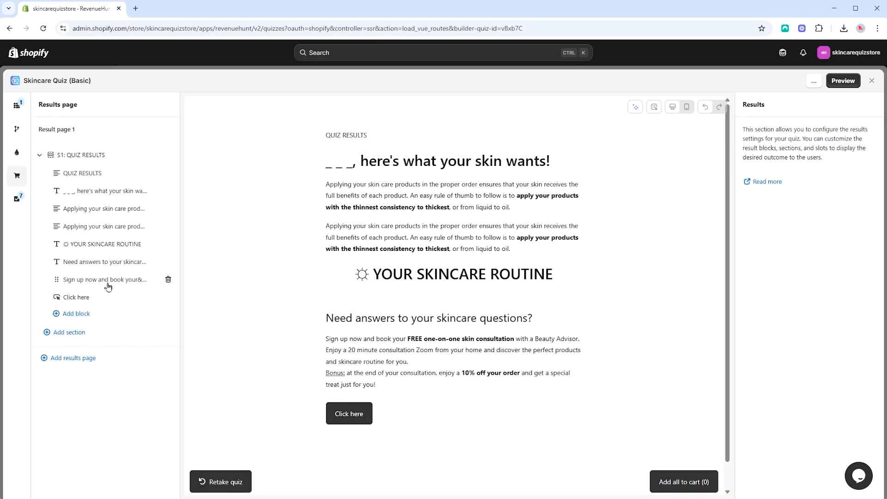
left_click(108, 317)
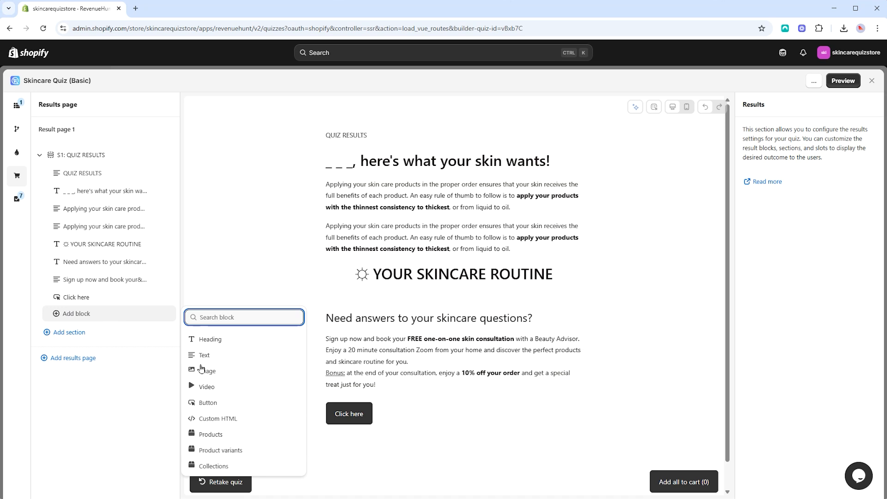
left_click(214, 435)
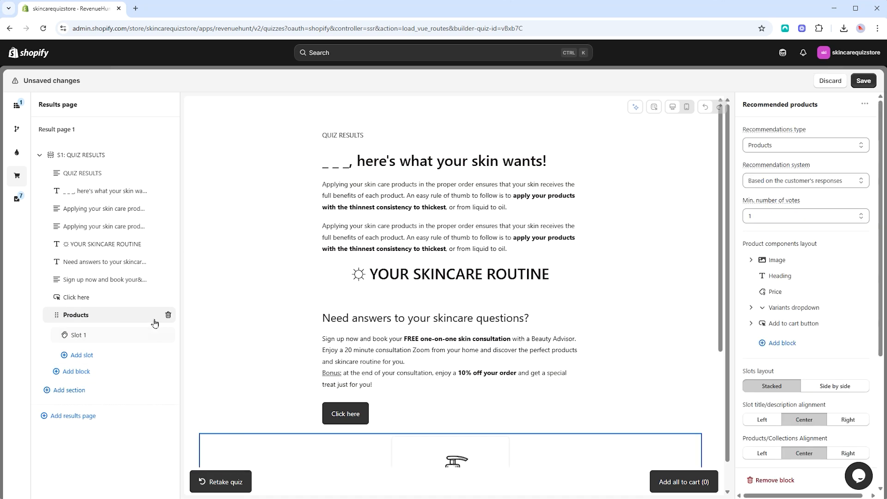
left_click(843, 181)
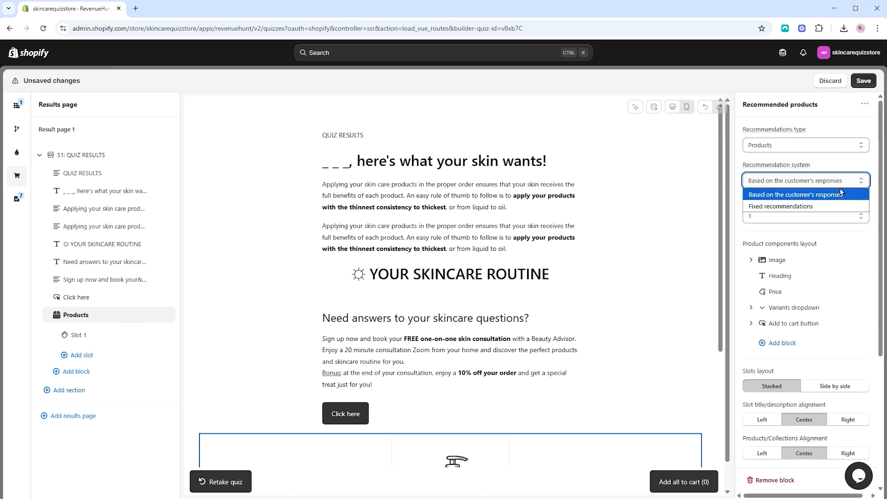
left_click(837, 195)
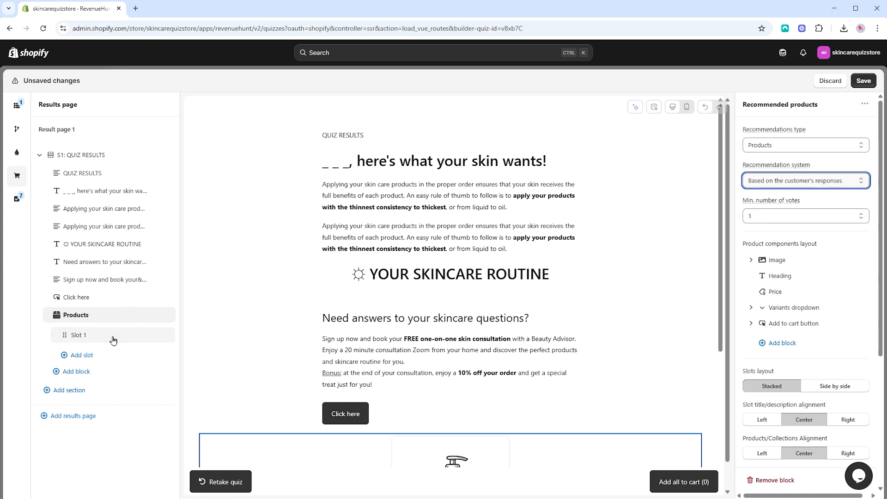
Step: Add three more slots to the Products block on the results page
left_click(113, 340)
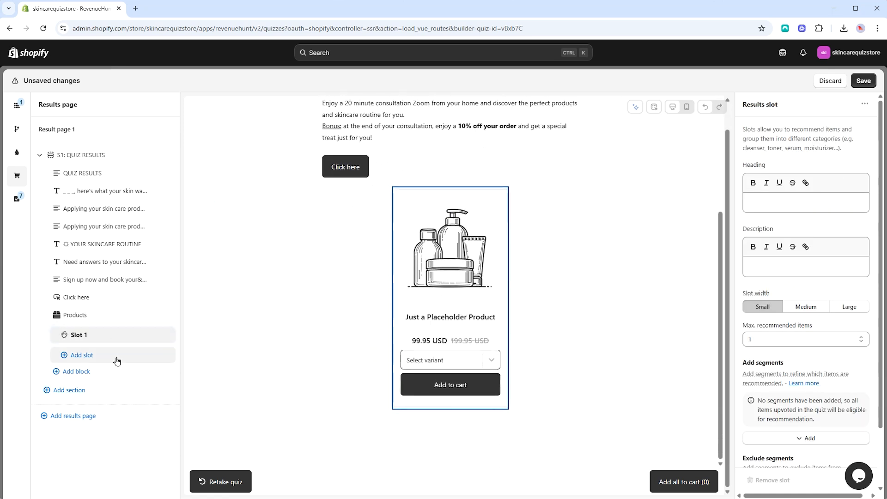
left_click(115, 356)
left_click(117, 374)
left_click(117, 394)
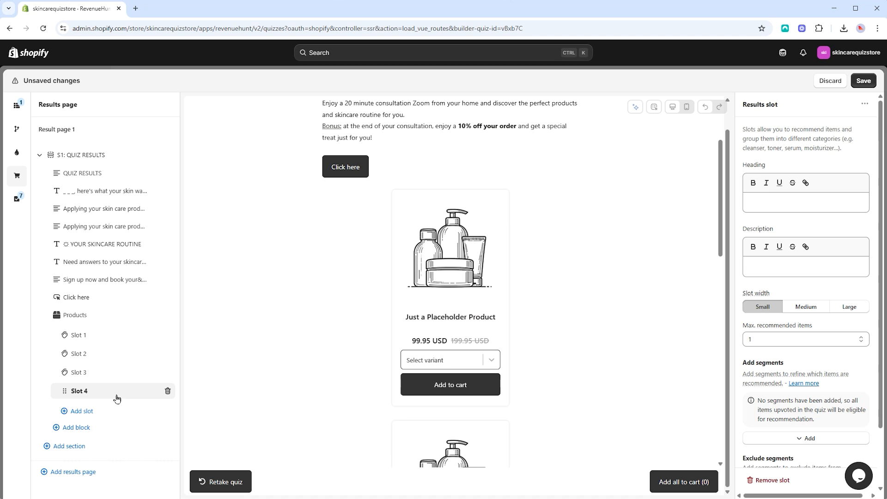
Step: Give the first slot the heading "Cleanser" and add the Cleansers collection as its segment, with a maximum of 1 recommended item
left_click(99, 336)
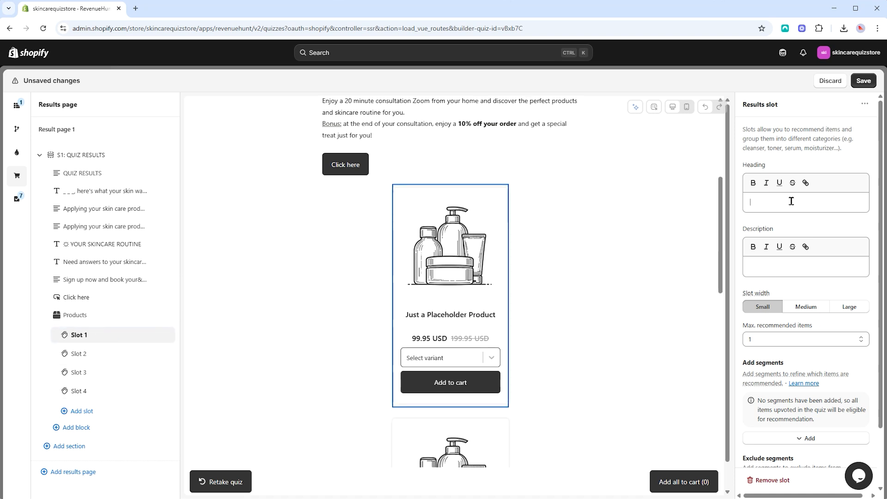
type("Cleanser")
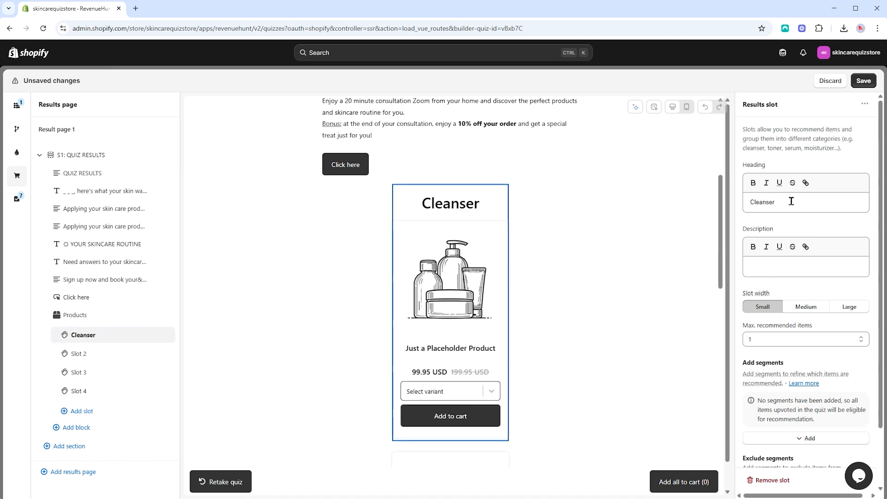
left_click(811, 341)
left_click(811, 340)
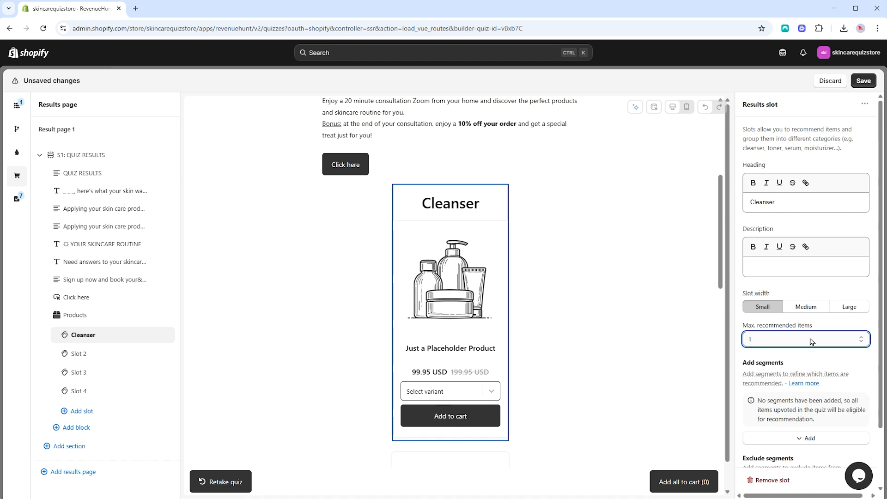
left_click(789, 441)
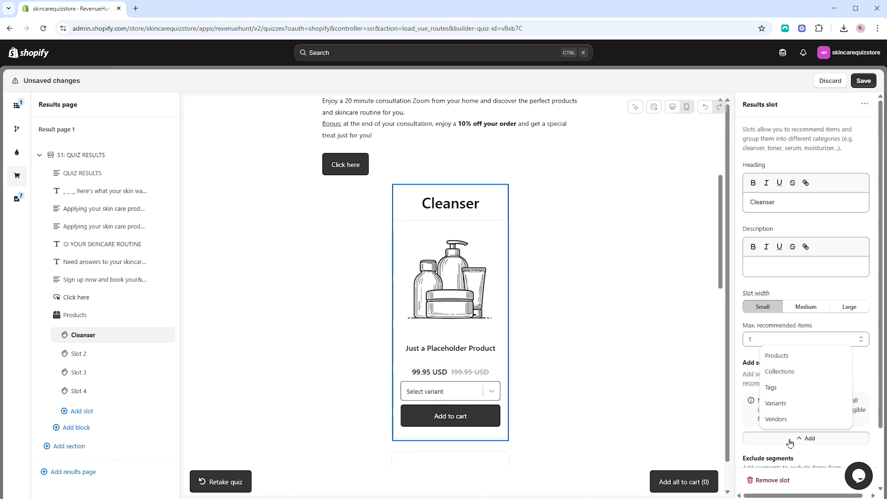
left_click(780, 372)
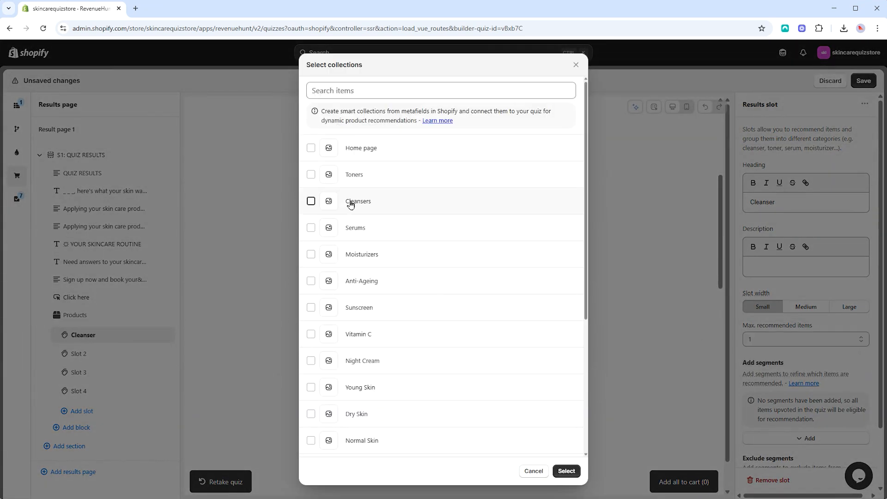
left_click(350, 203)
left_click(566, 470)
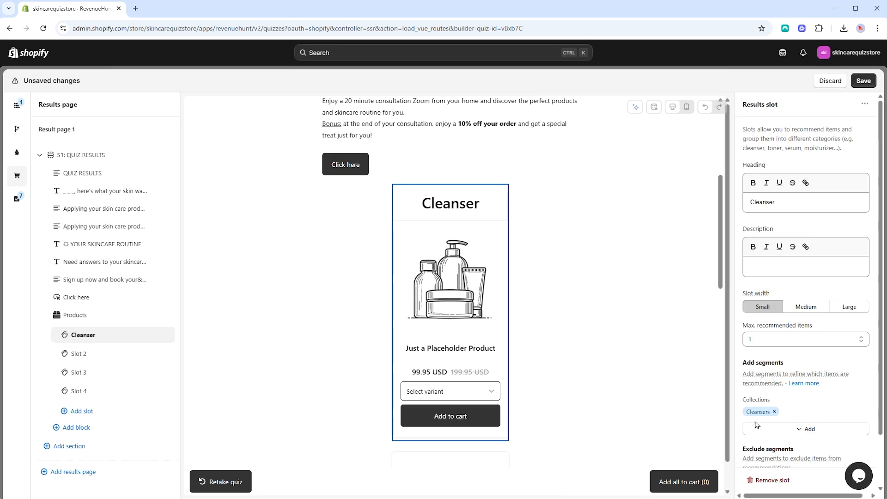
Step: Give the second slot the heading "Toner" and add the Toners collection as its segment
left_click(69, 353)
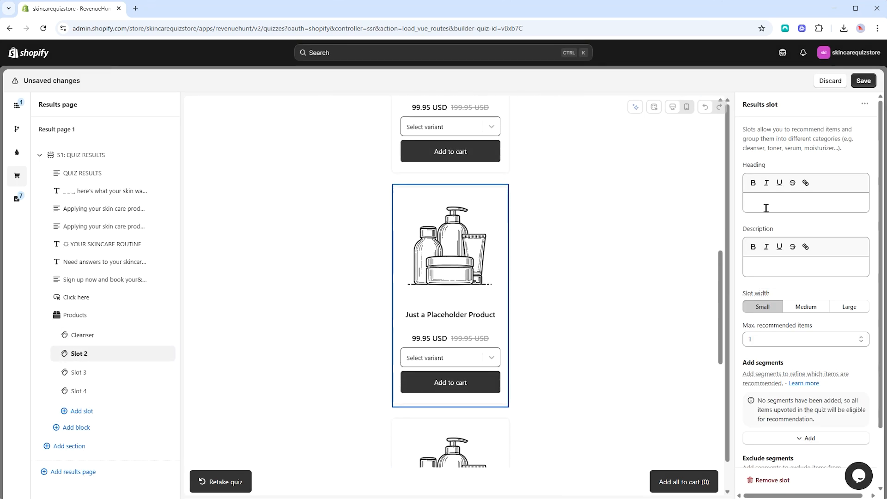
left_click(765, 208)
type("Toner")
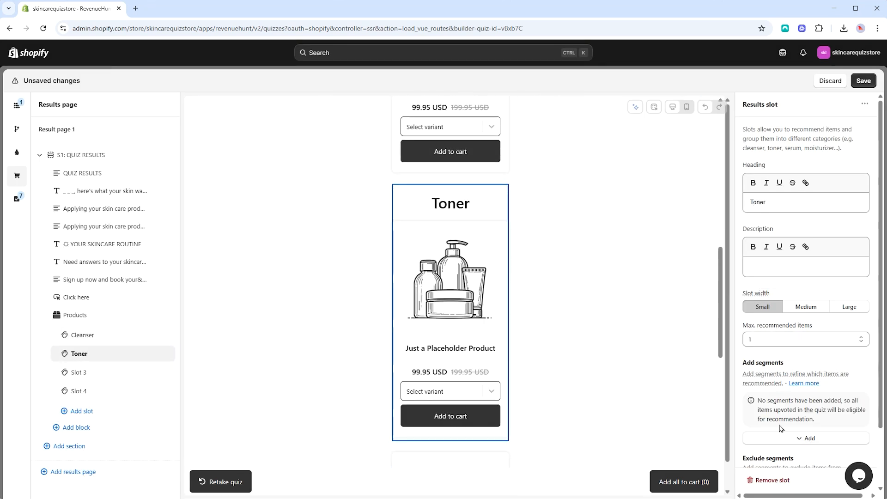
left_click(780, 437)
left_click(785, 370)
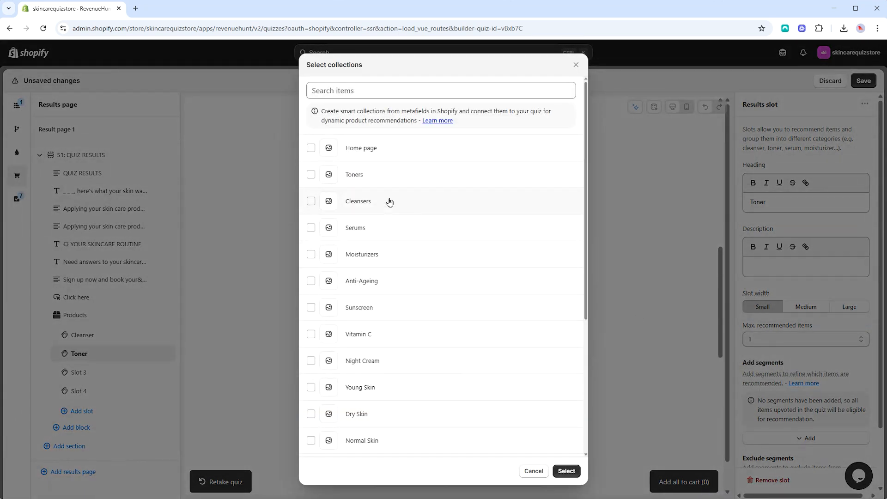
left_click(311, 174)
left_click(567, 471)
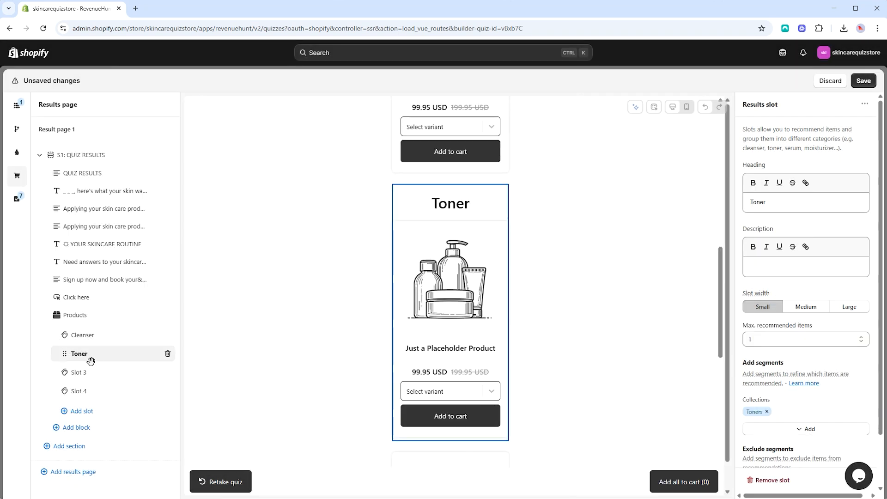
Step: Give the third slot the heading "Serum" and add the Serums collection as its segment
left_click(86, 378)
left_click(790, 204)
type("Serum")
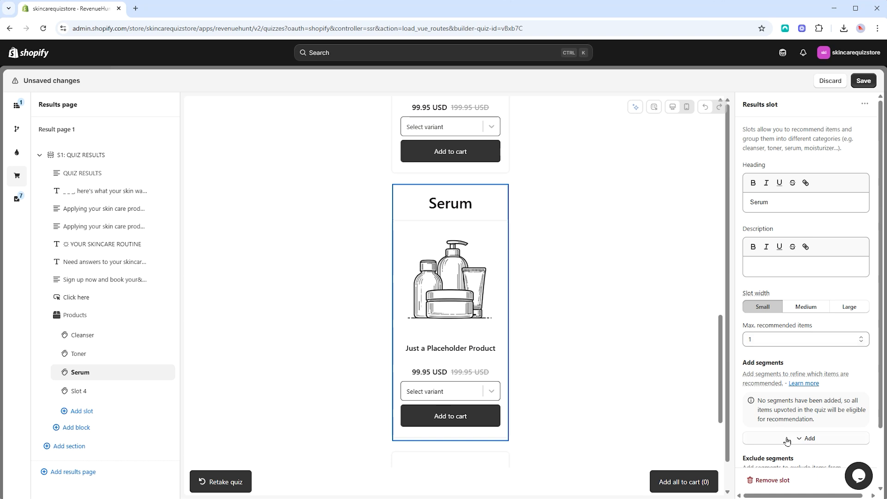
left_click(787, 439)
left_click(792, 371)
left_click(390, 228)
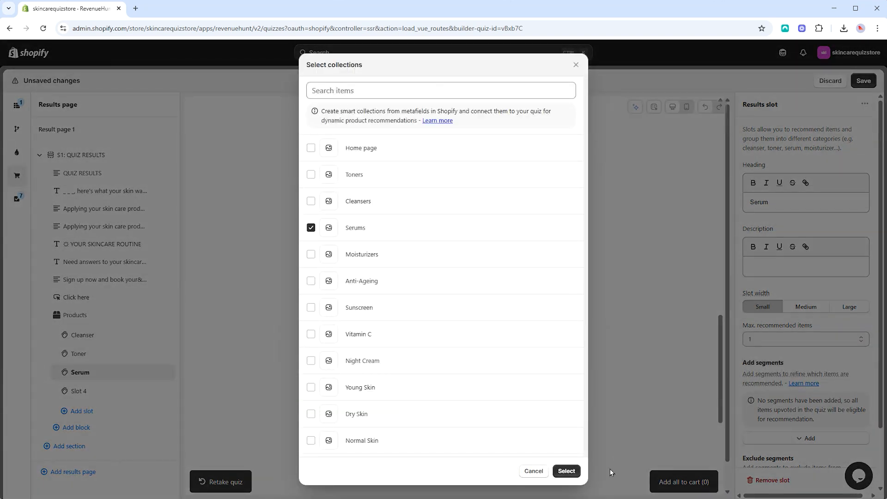
left_click(567, 472)
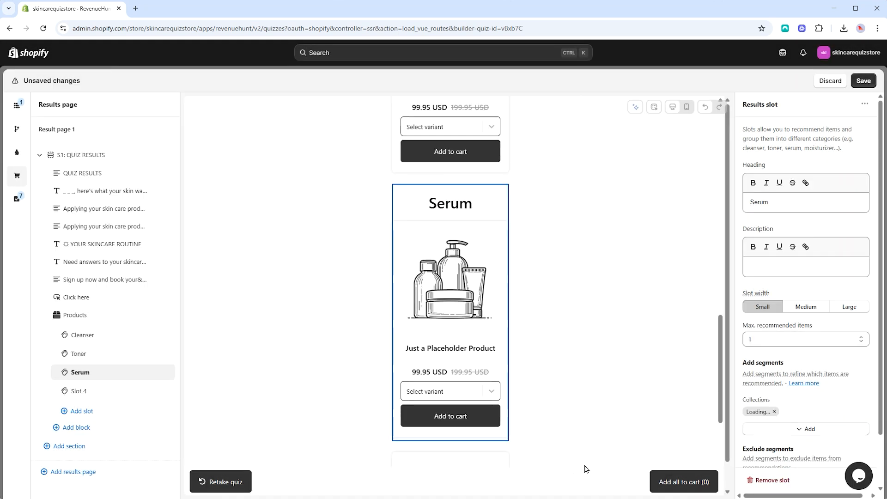
Step: Give the fourth slot the heading "Moisturizer" and add the Moisturizers collection as its segment
left_click(139, 393)
left_click(808, 204)
type("Mois")
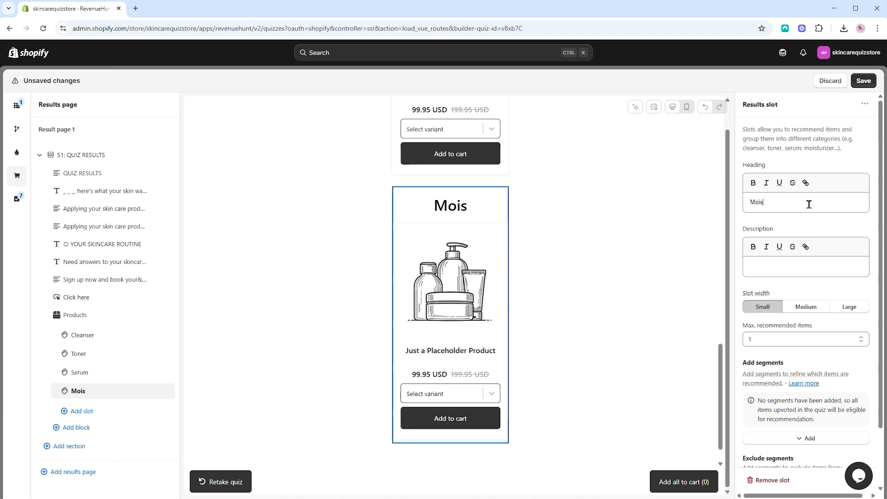
type("turizer")
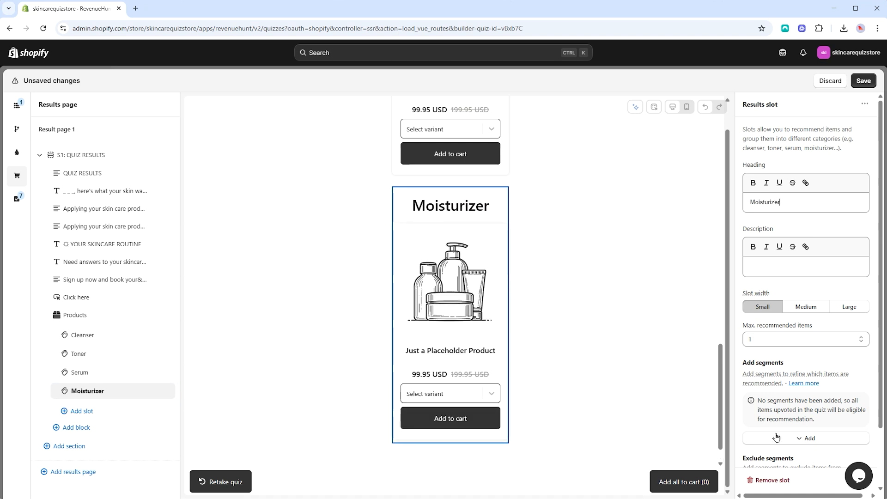
left_click(777, 438)
left_click(784, 373)
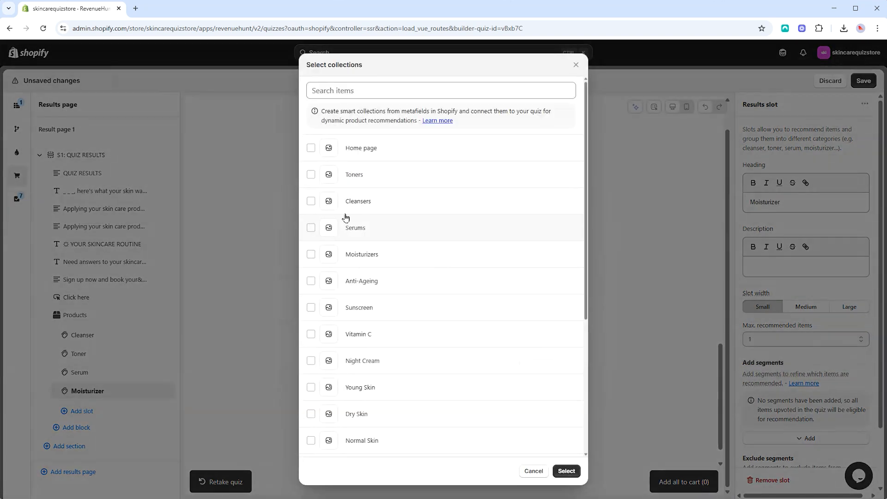
left_click(397, 261)
left_click(570, 472)
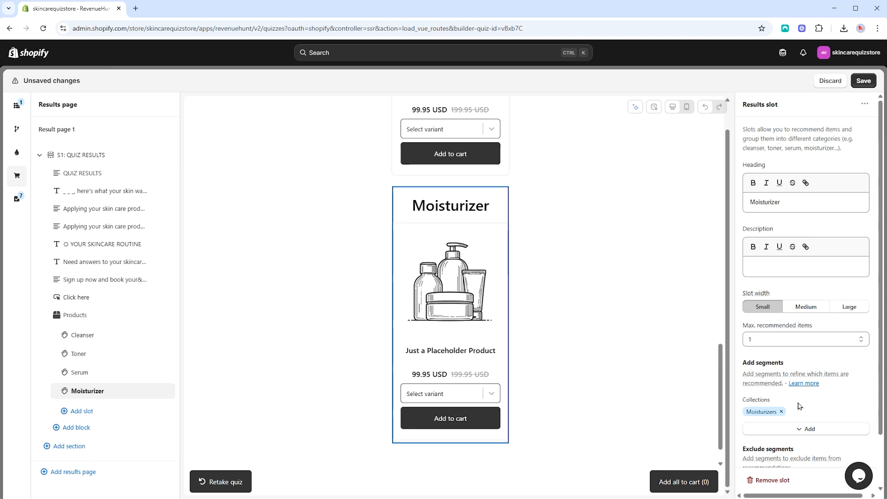
Step: Set the slots layout of the Products block to side by side and save the quiz
left_click(113, 314)
scroll(703, 329, "up", 8)
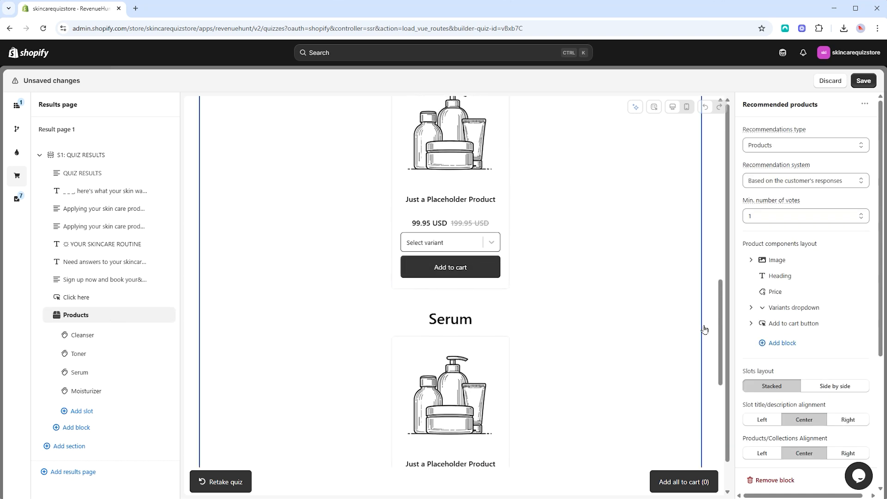
left_click(829, 390)
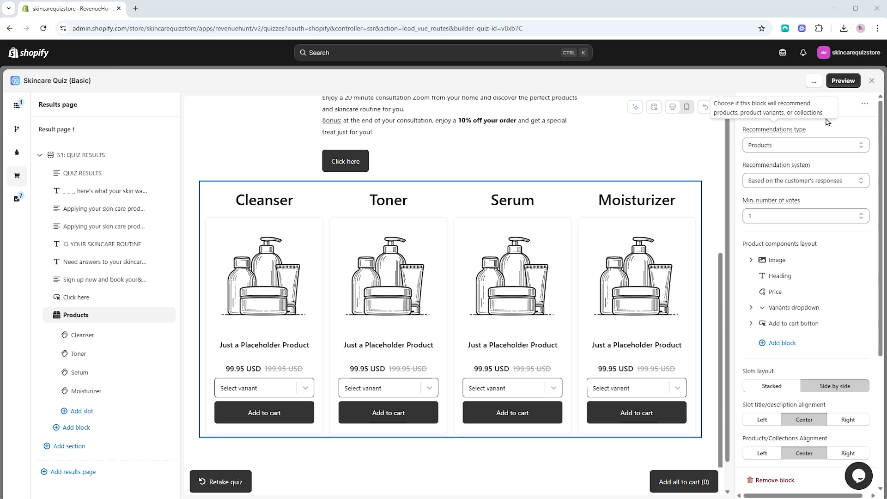
Step: Start the quiz preview, fill in the first name, and answer the age group (30's) and skin type (Not too oily, not too dry) questions
left_click(842, 81)
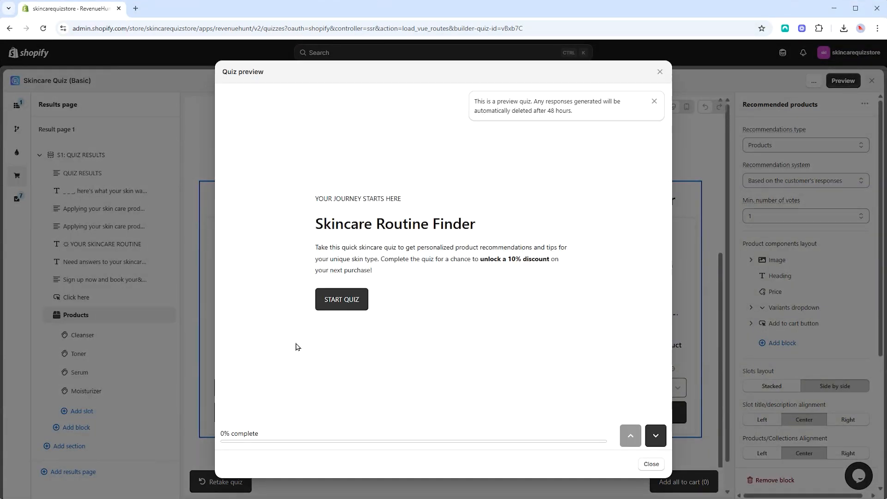
left_click(342, 300)
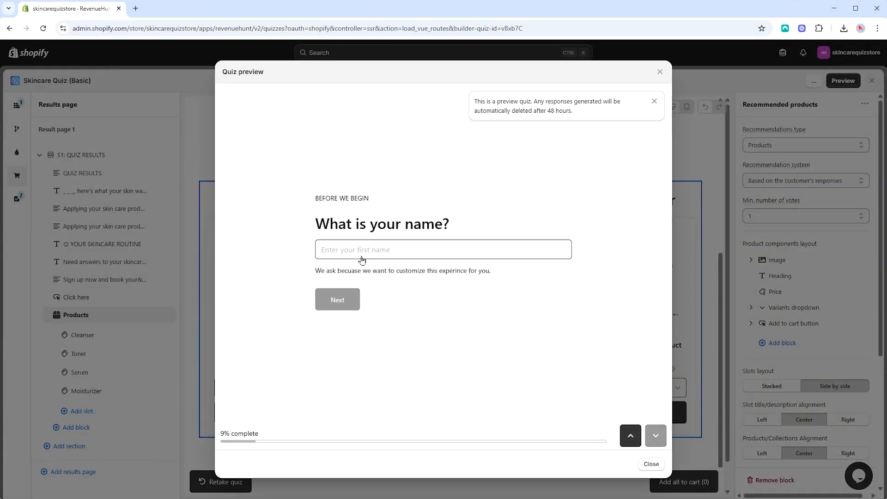
left_click(362, 256)
left_click(373, 273)
left_click(342, 305)
left_click(352, 283)
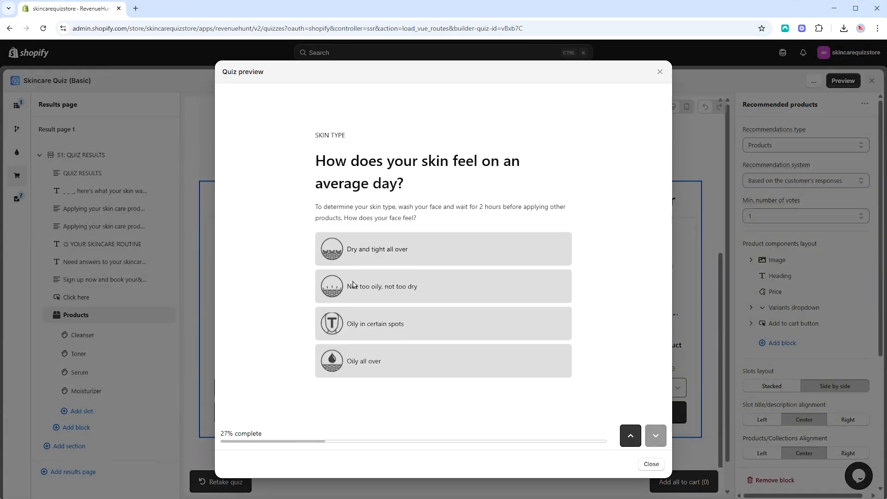
left_click(356, 290)
left_click(351, 307)
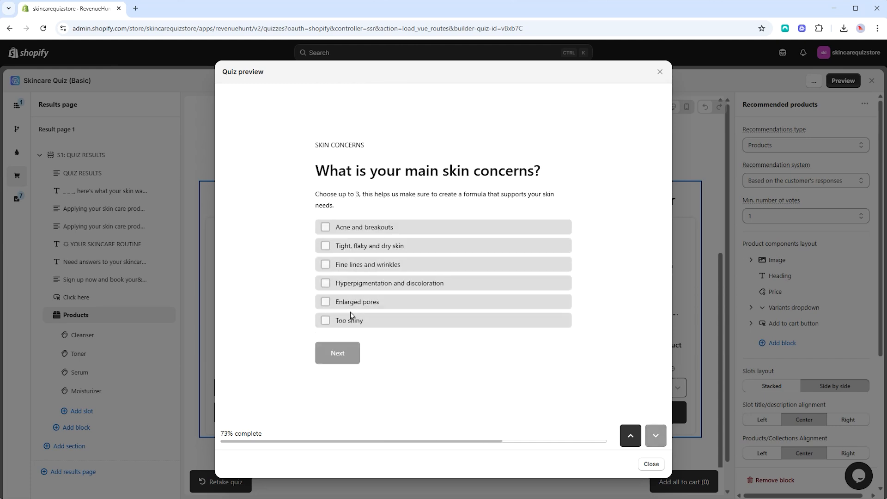
Step: Choose Too shiny, Enlarged pores and Hyperpigmentation as skin concerns, answer None of the above for allergies, and continue to the results
left_click(353, 317)
left_click(351, 302)
left_click(351, 287)
left_click(355, 357)
left_click(358, 333)
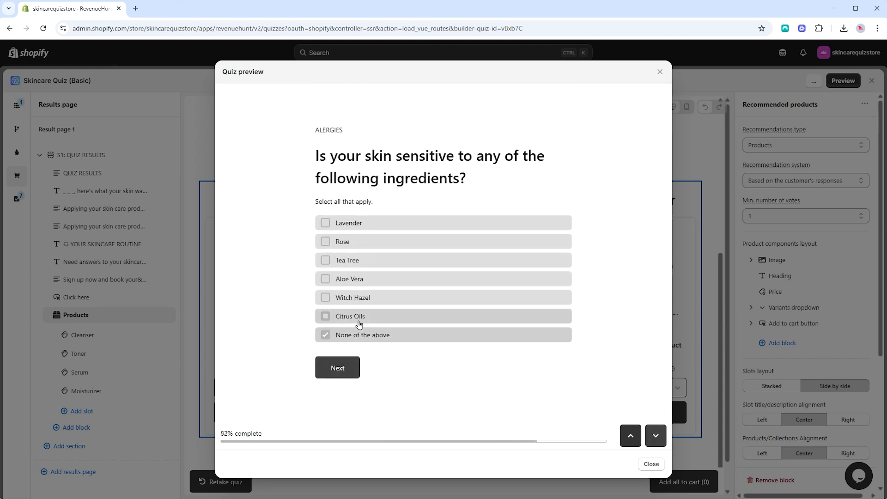
left_click(357, 361)
left_click(360, 340)
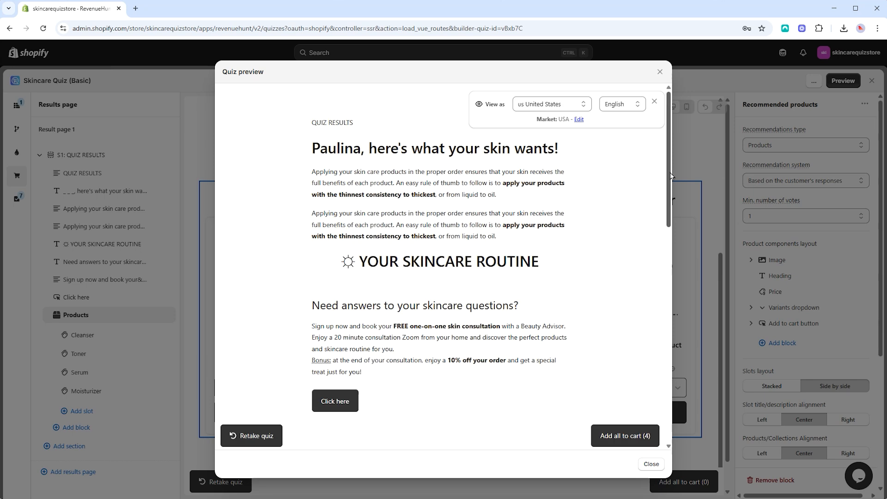
Step: Review the recommended products on the previewed results page and add all of them to the cart
left_click_drag(670, 173, 654, 264)
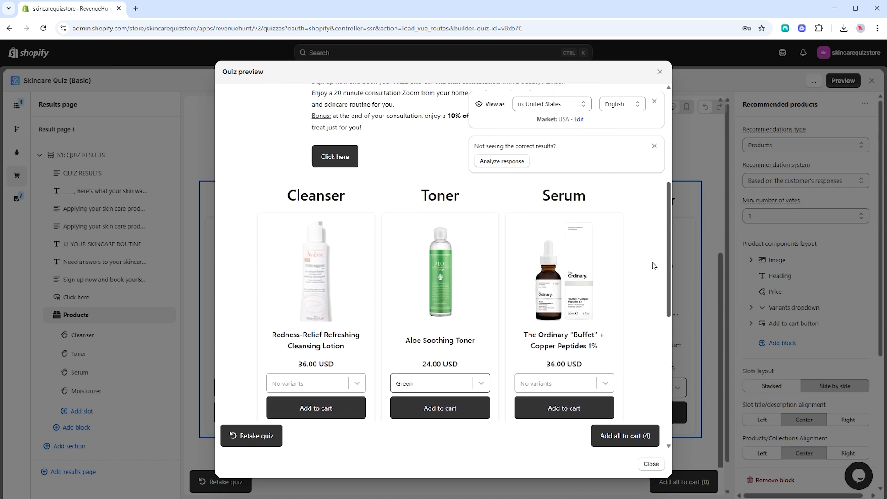
left_click(625, 436)
left_click_drag(668, 268, 566, 205)
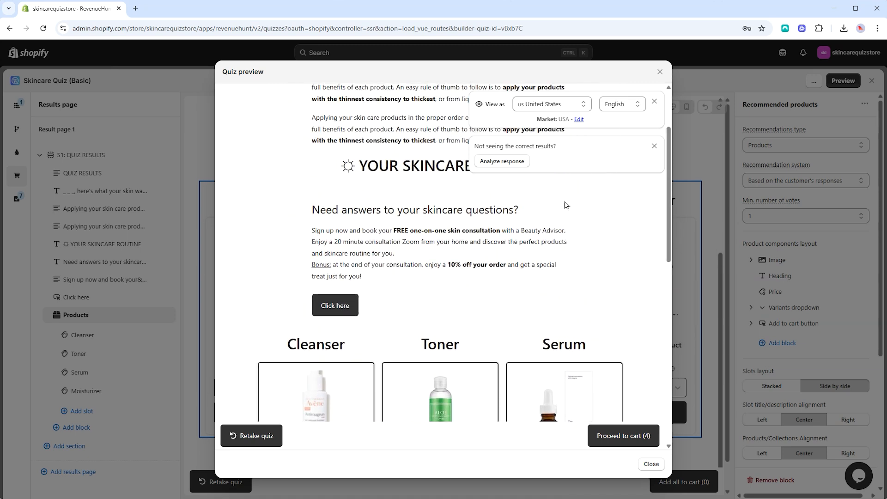
Step: Open the analysis of the preview response and examine its question answers and the recommendations in each slot
left_click(502, 161)
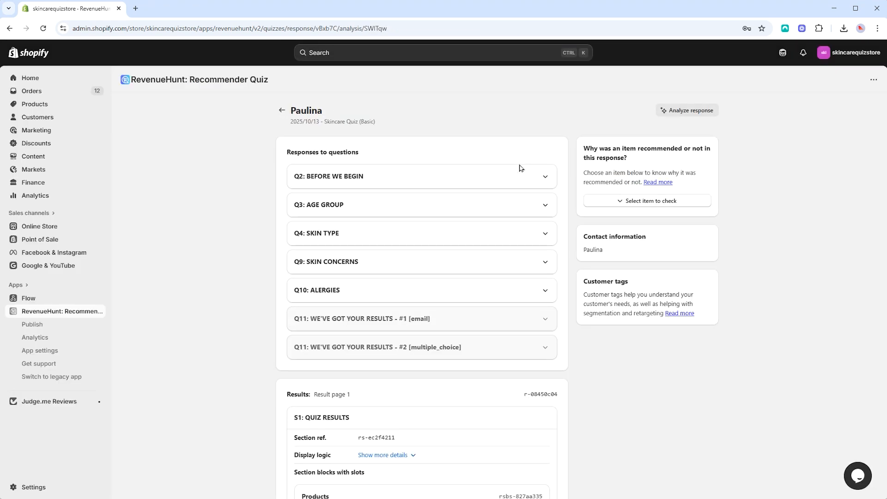
left_click(531, 203)
left_click(534, 204)
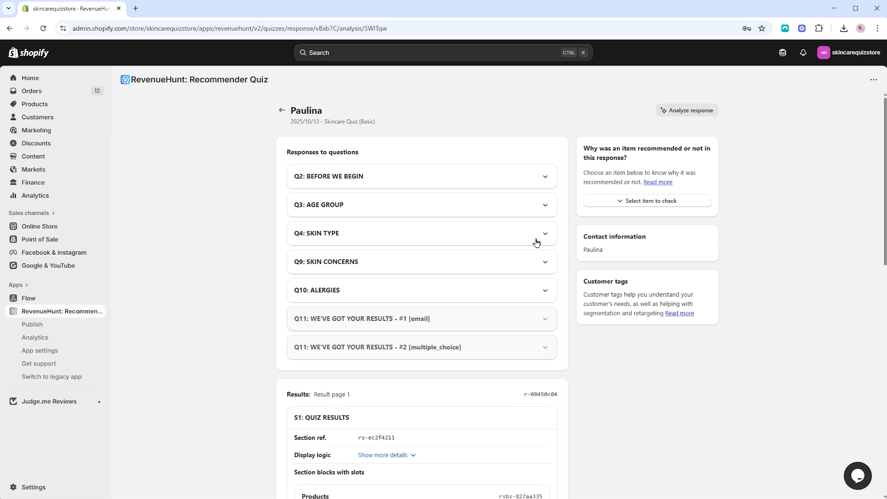
left_click(539, 237)
left_click(536, 235)
scroll(536, 243, "down", 15)
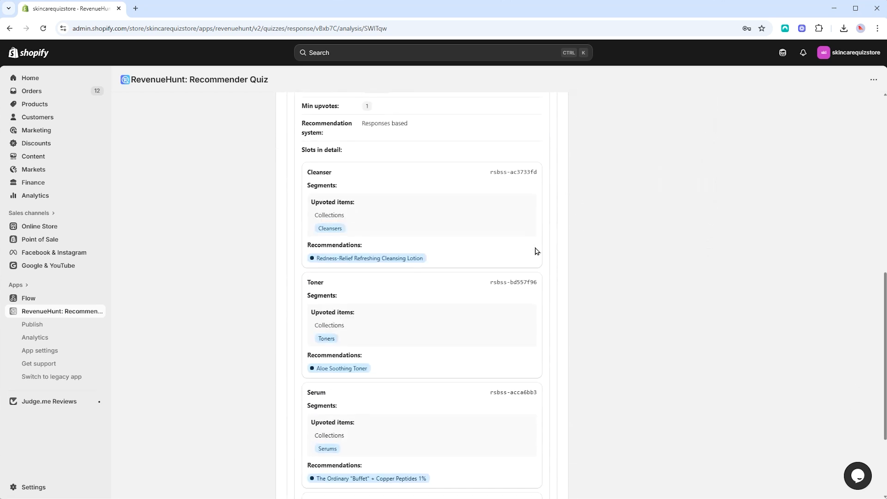
Step: Check why the Redness-Relief Refreshing Cleansing Lotion was recommended in this response and read the upvote feedback
scroll(536, 251, "up", 1)
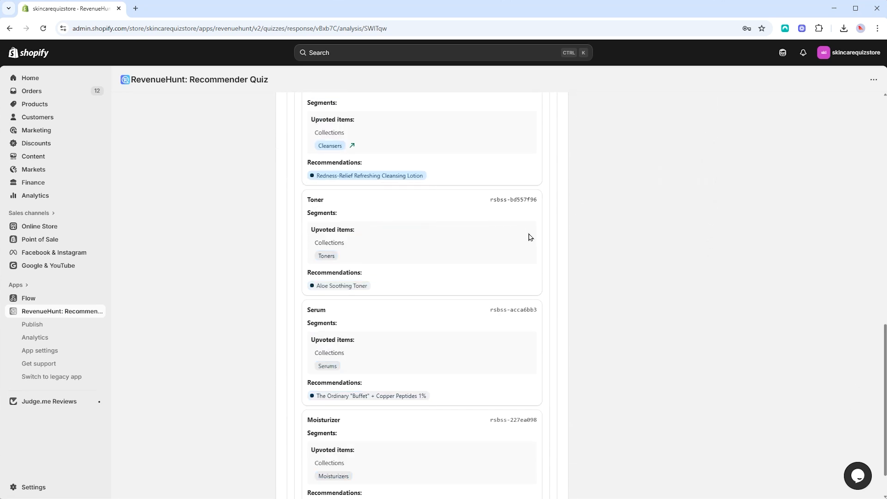
scroll(602, 297, "up", 5)
scroll(603, 298, "up", 10)
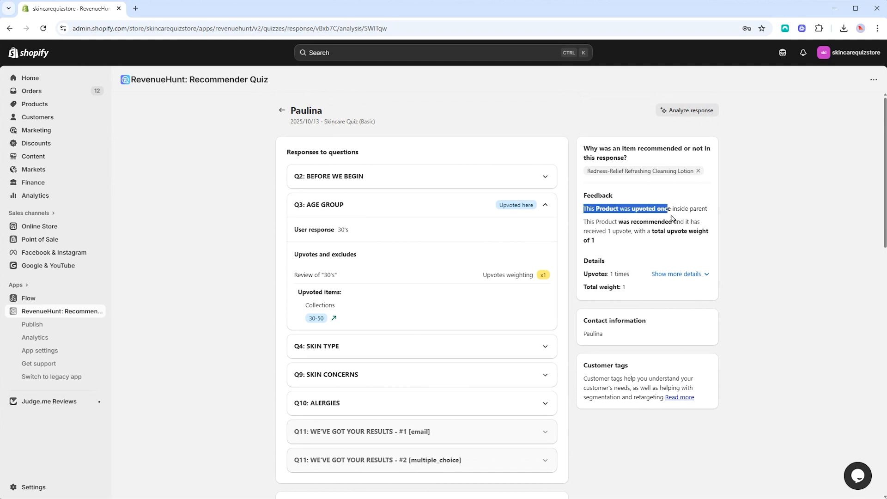
left_click_drag(671, 217, 701, 231)
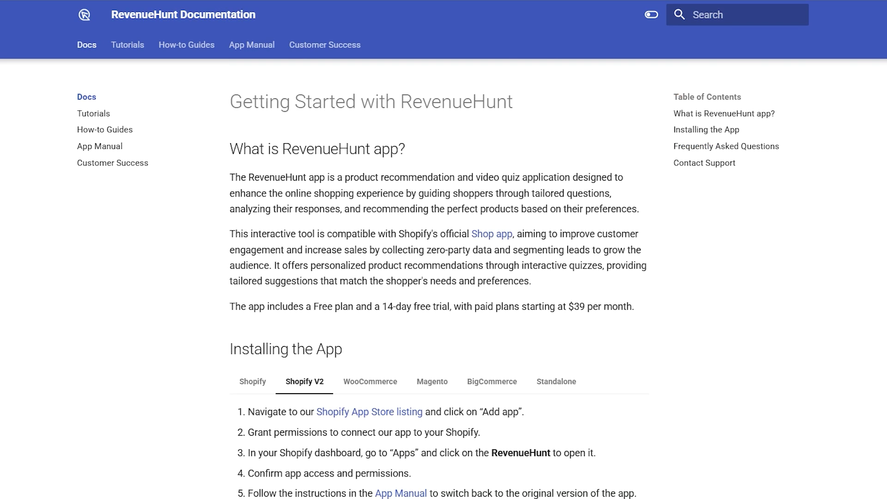
Step: Look through the Getting Started page of the RevenueHunt documentation down to the Frequently Asked Questions
scroll(439, 278, "down", 9)
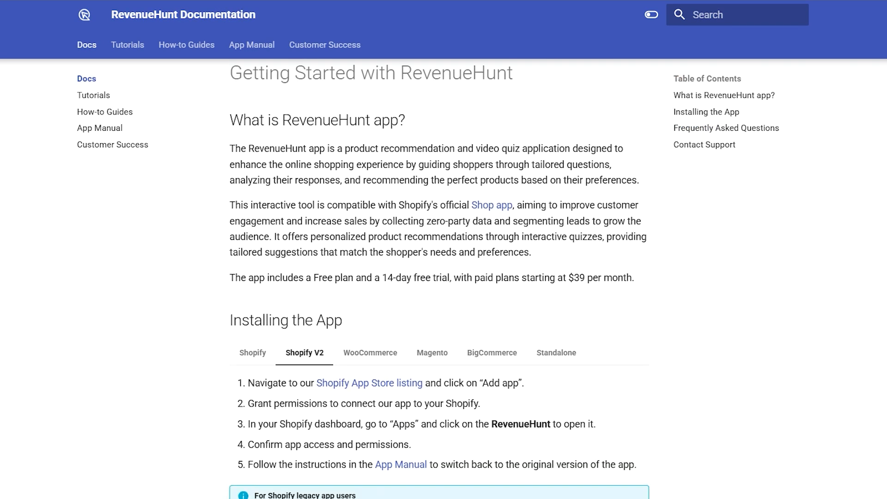
scroll(438, 278, "down", 5)
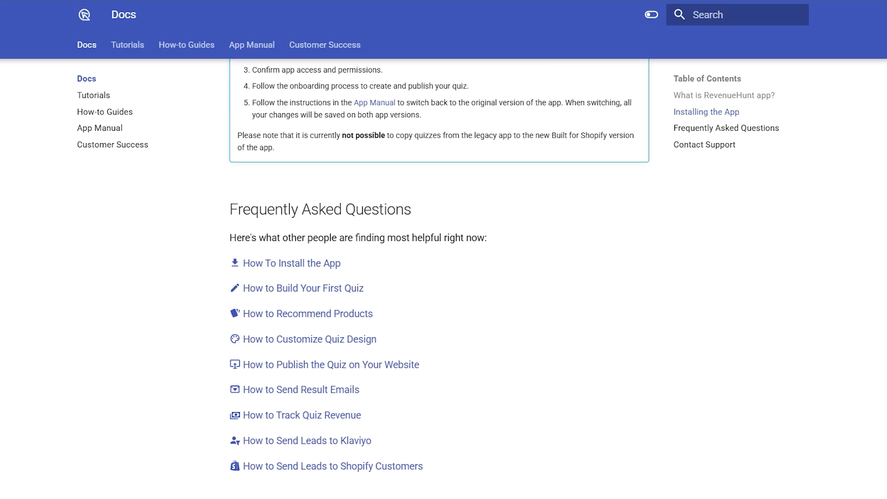